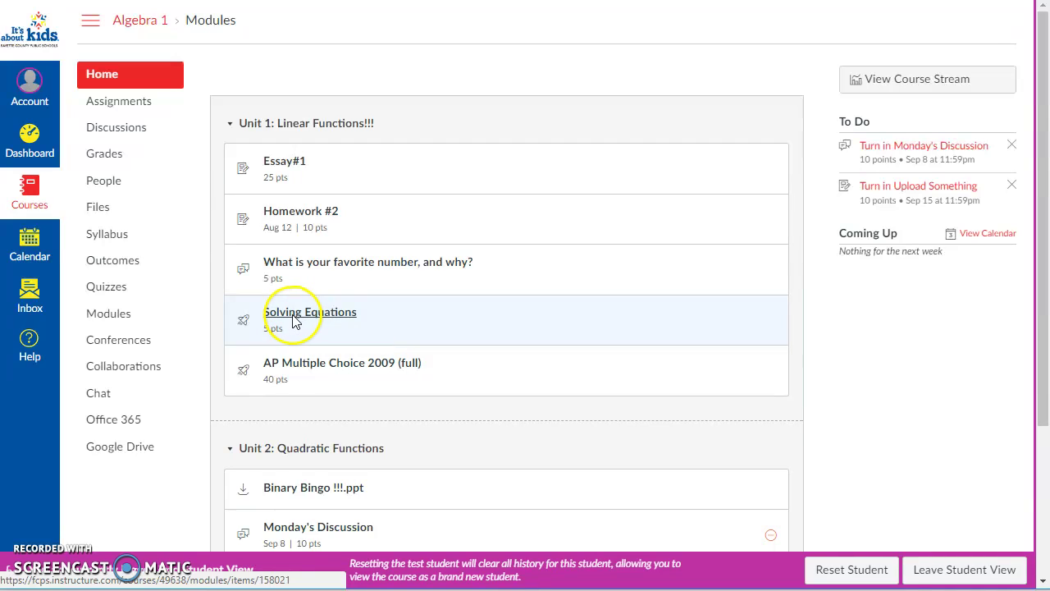
Step: Open the Solving Equations quiz in Unit 1: Linear Functions and start taking it
click(295, 319)
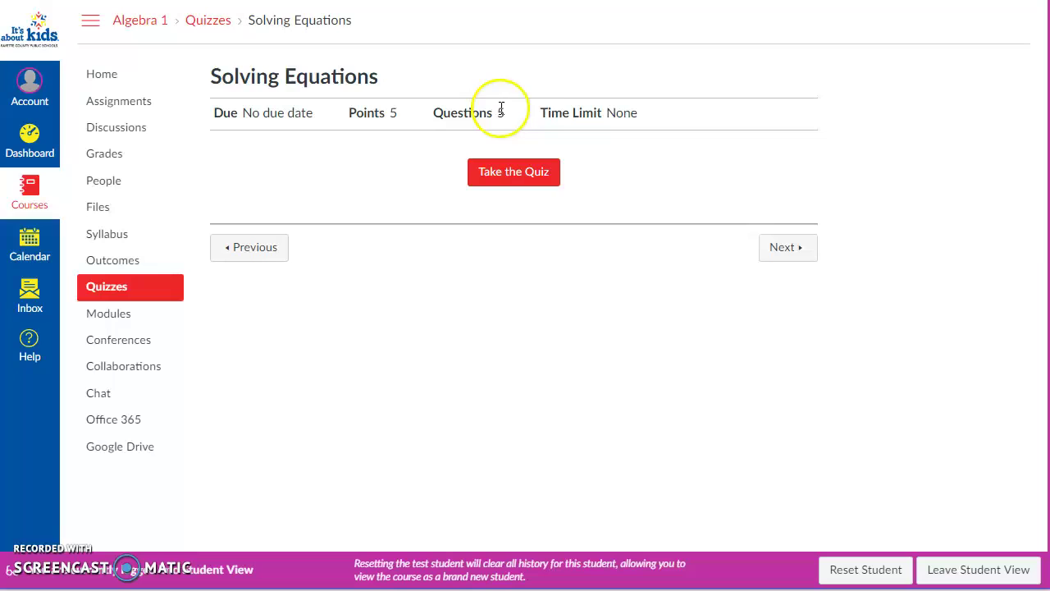
click(532, 171)
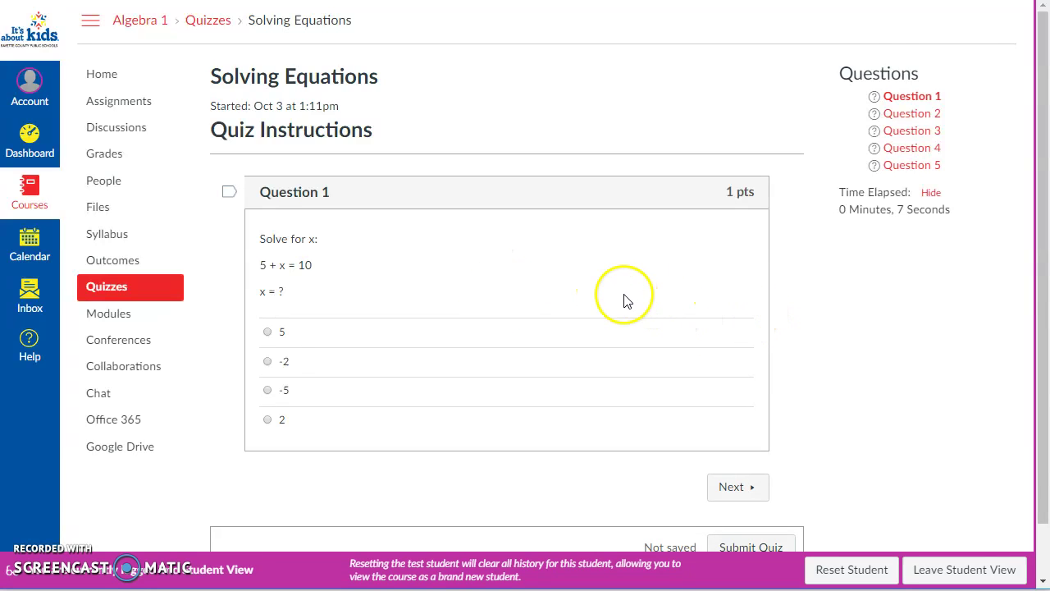
scroll(624, 300, down, 1)
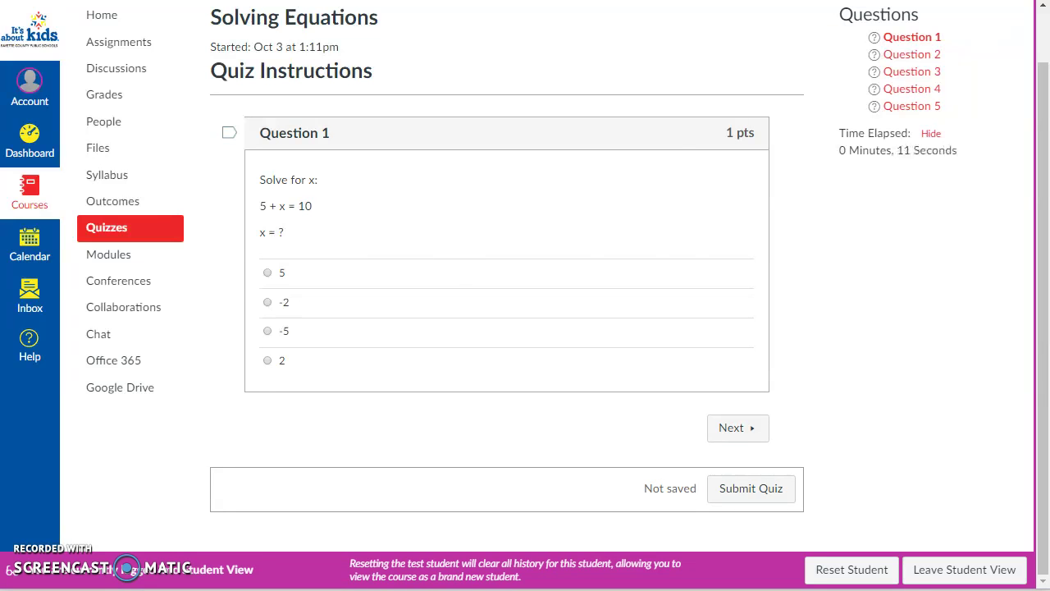
Step: Show the Multiple Choice sticky note over Question 1 and put it away again
key(alt+Tab)
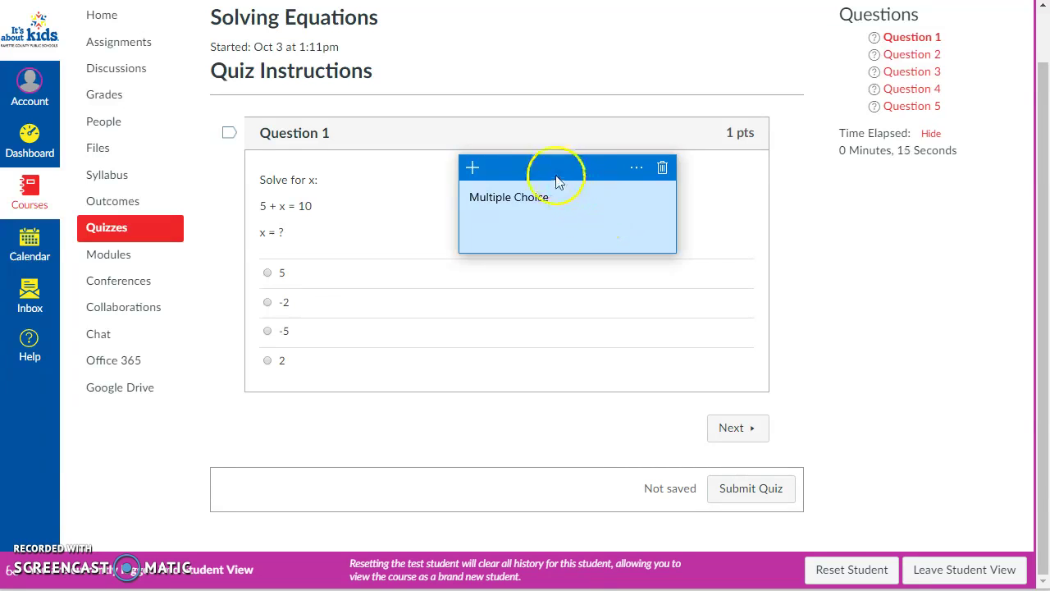
mouse_move(552, 177)
mouse_down()
mouse_move(523, 192)
mouse_move(544, 138)
mouse_move(518, 157)
mouse_move(504, 199)
mouse_move(537, 183)
mouse_up()
key(alt+Tab)
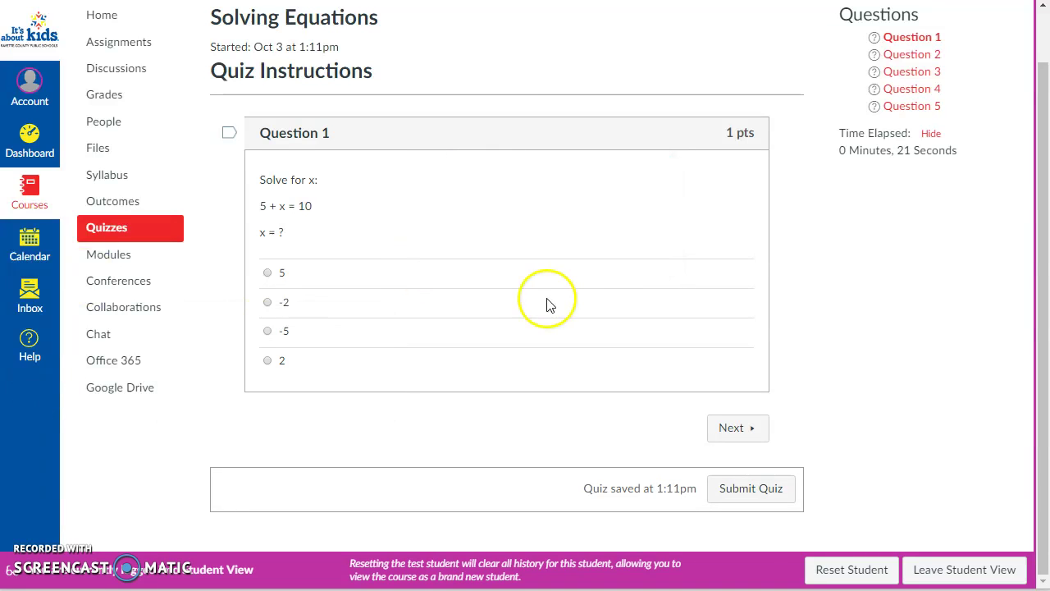
Step: Answer Question 1 with 2 and continue to Question 2
click(268, 302)
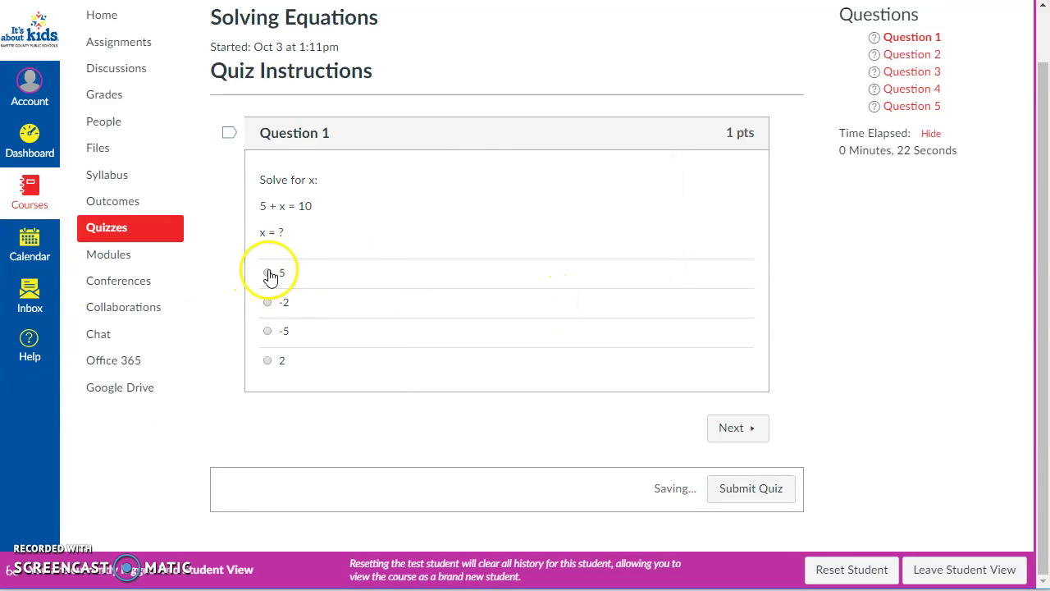
click(267, 361)
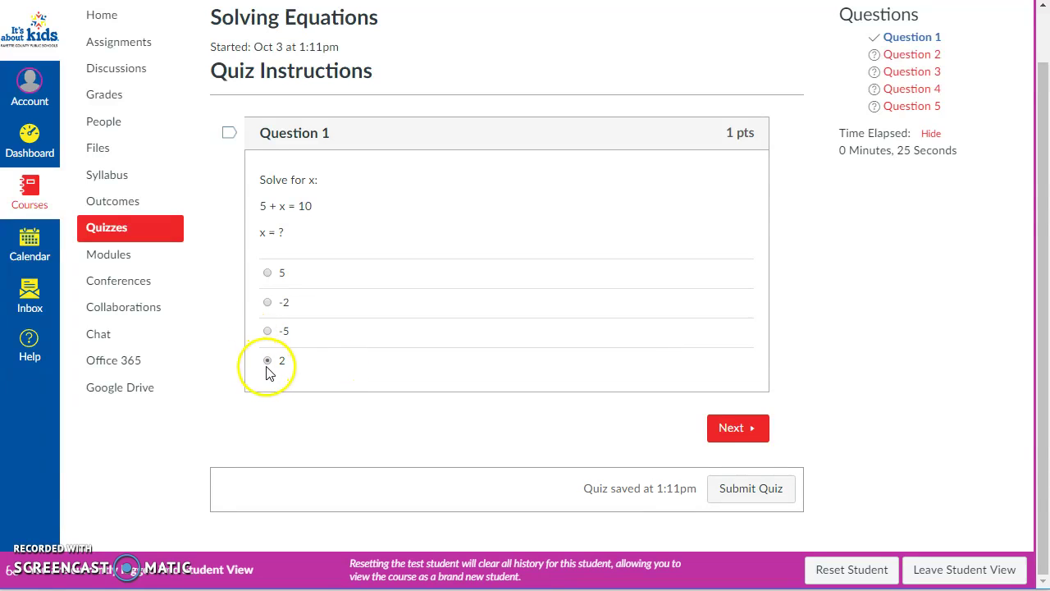
click(734, 428)
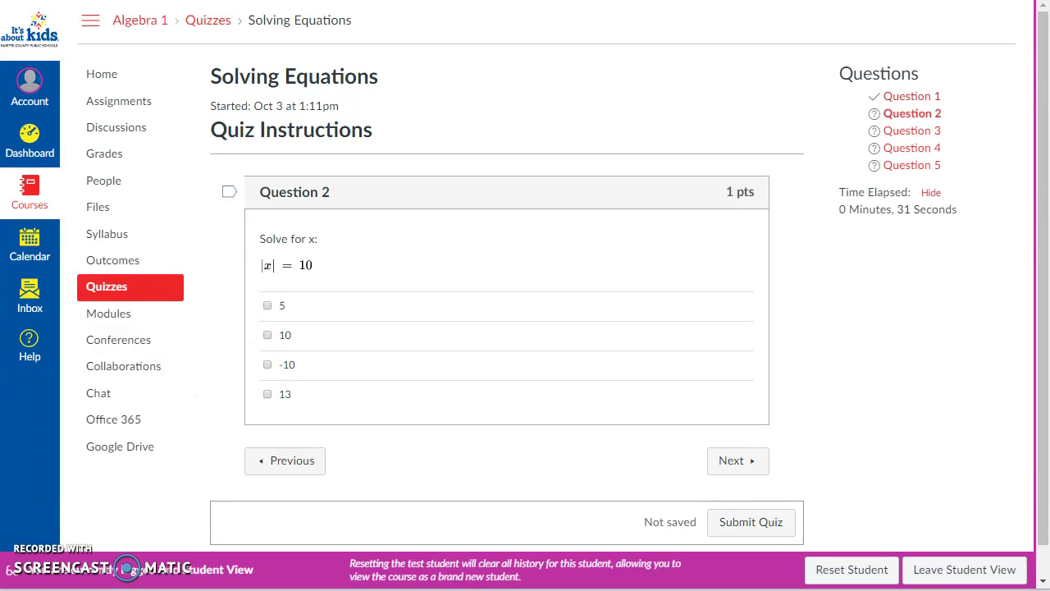
Step: Show and put away the Multiple ANSWER note, and answer Question 2 with only 10 and -10, continuing to Question 3
drag(316, 210, 534, 241)
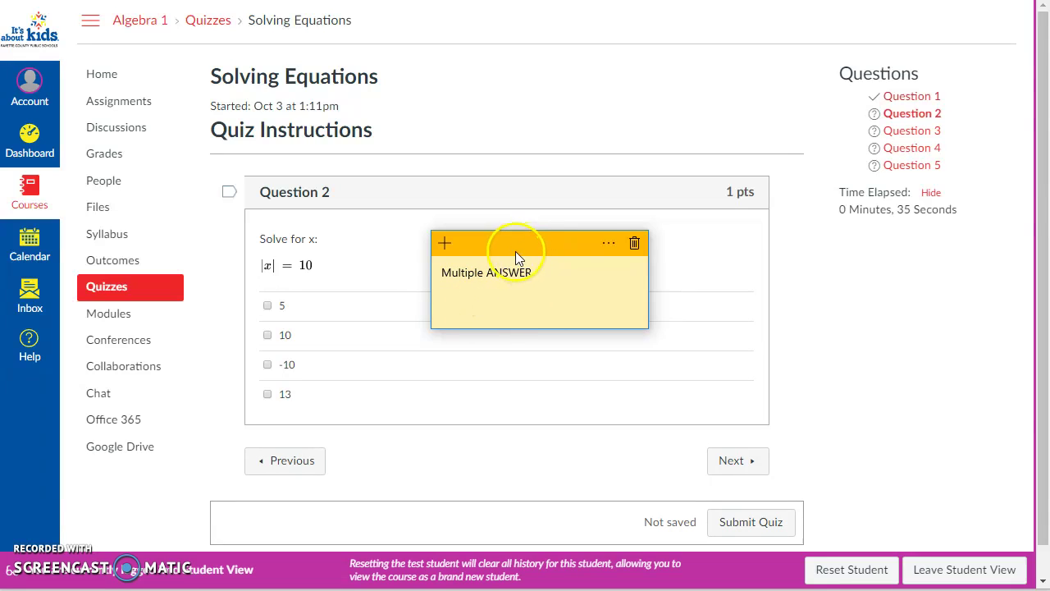
key(super+Down)
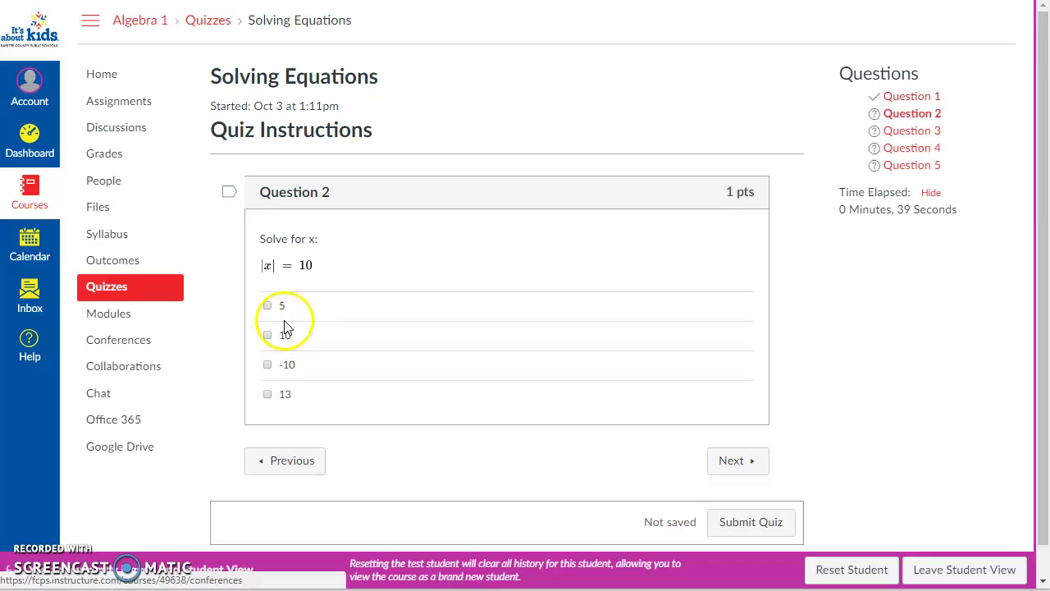
click(267, 305)
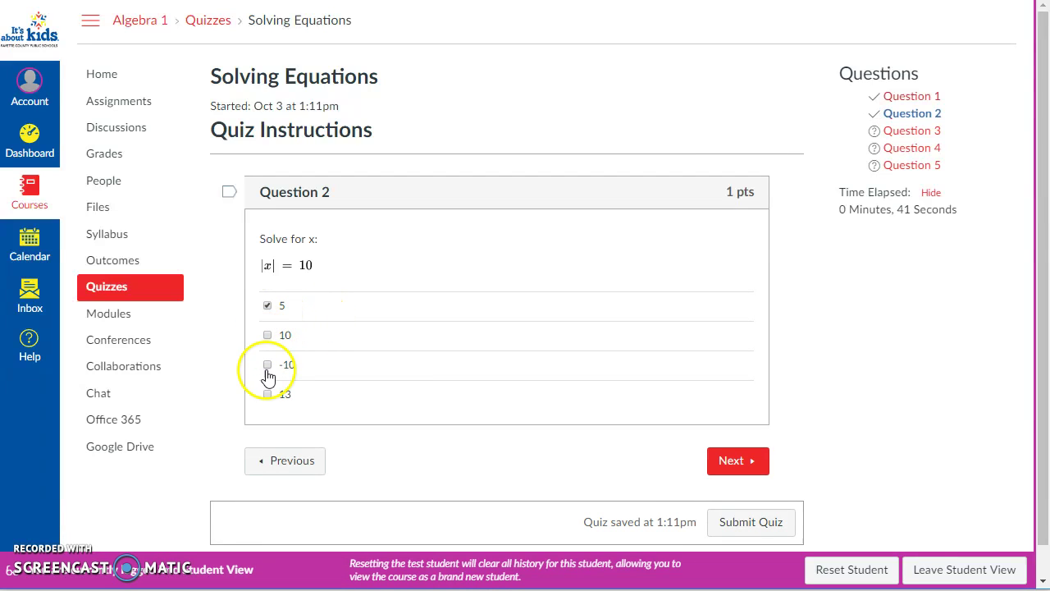
click(268, 335)
click(267, 364)
click(268, 394)
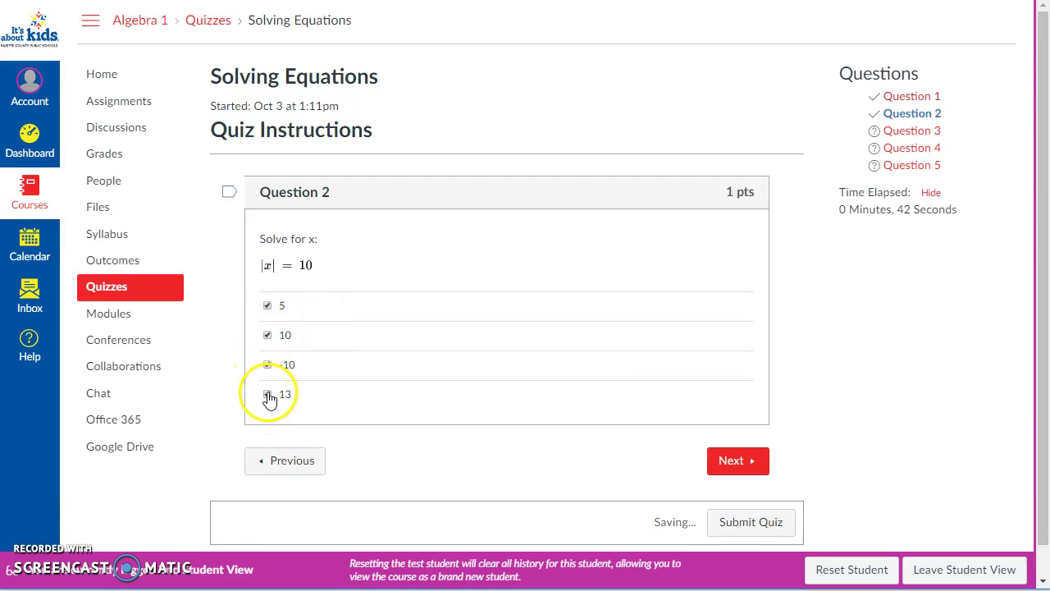
click(267, 305)
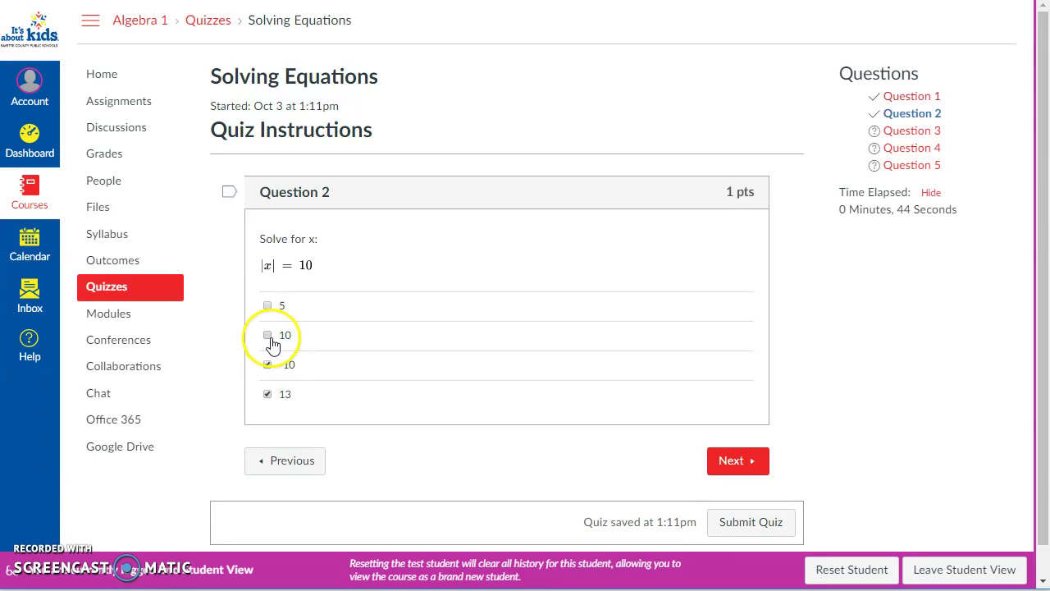
click(268, 394)
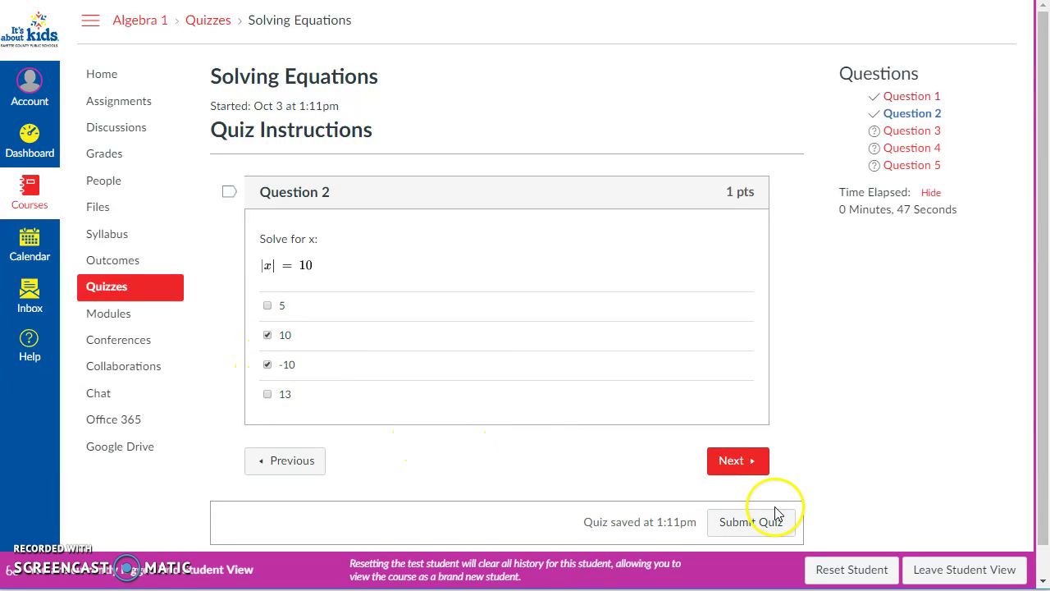
click(738, 461)
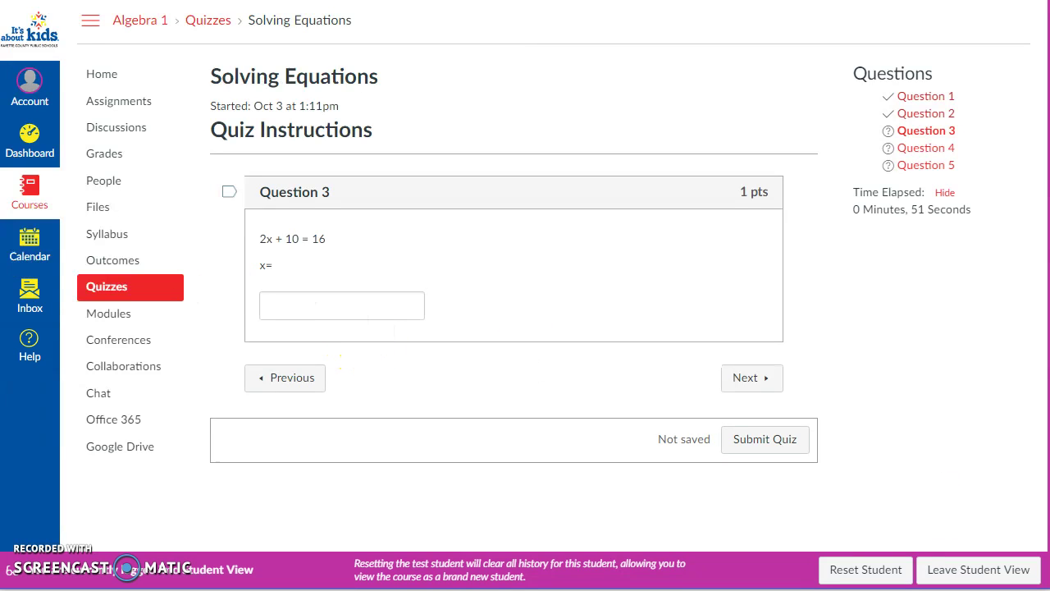
Step: Enter "I love puppies" as the answer to Question 3 and continue to Question 4
drag(0, 324, 556, 238)
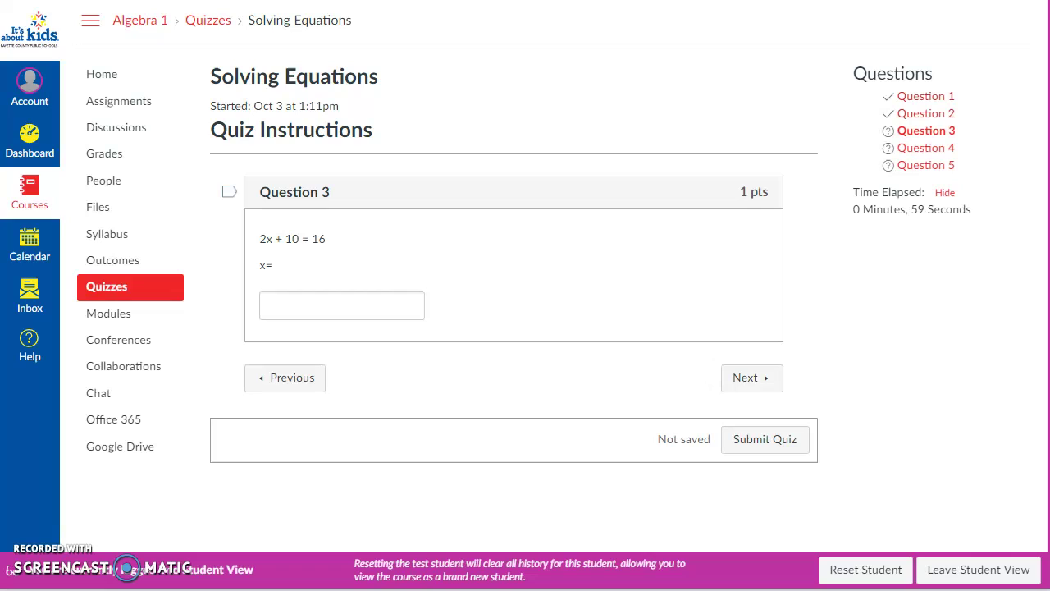
click(334, 307)
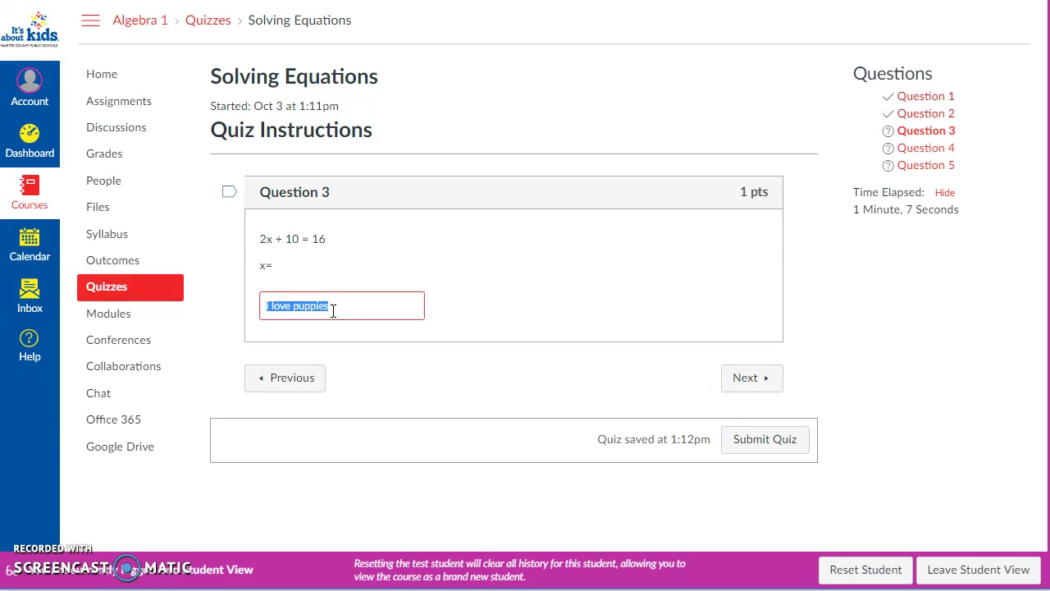
click(744, 379)
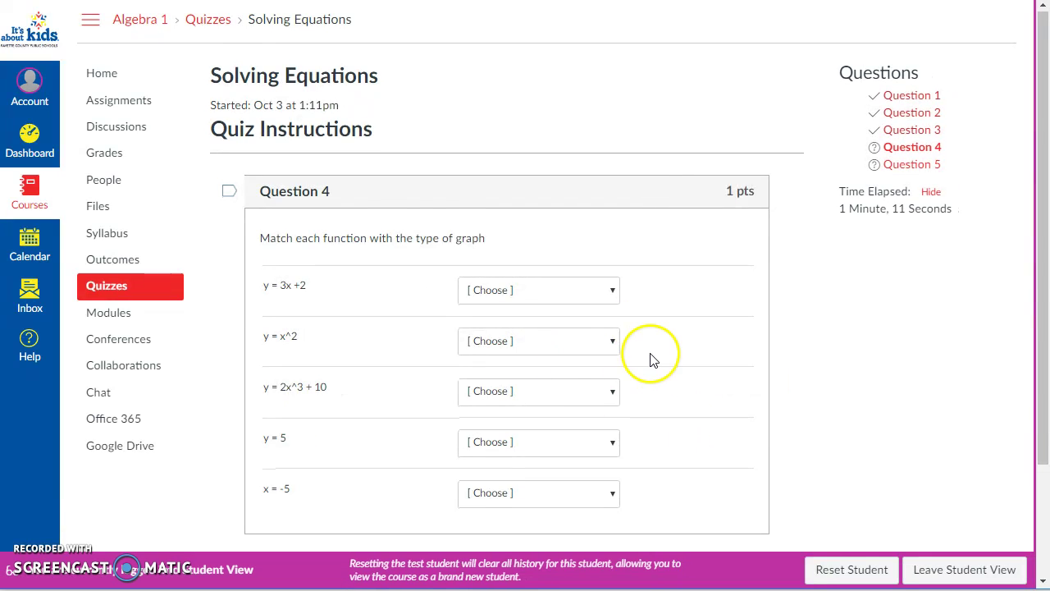
Step: Show the Matching sticky note beside Question 4 and move it out of view
scroll(640, 362, down, 2)
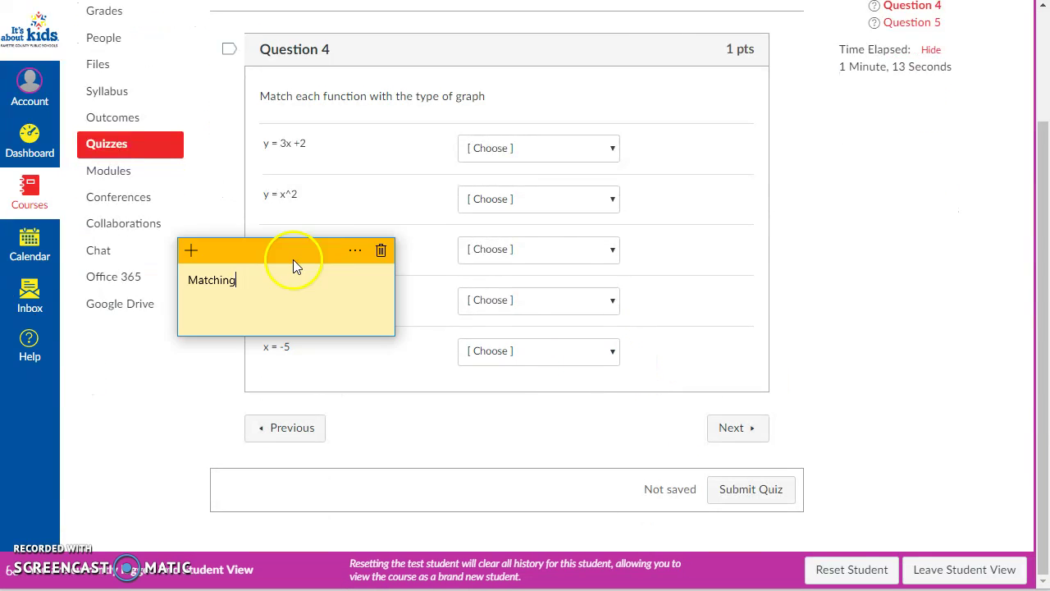
drag(298, 251, 875, 209)
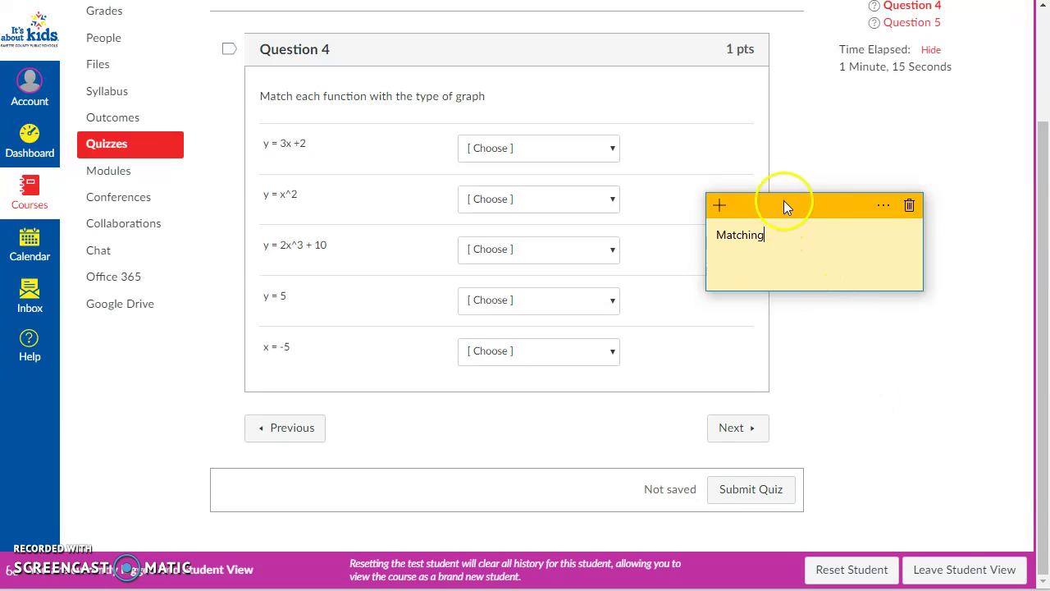
drag(786, 204, 164, 587)
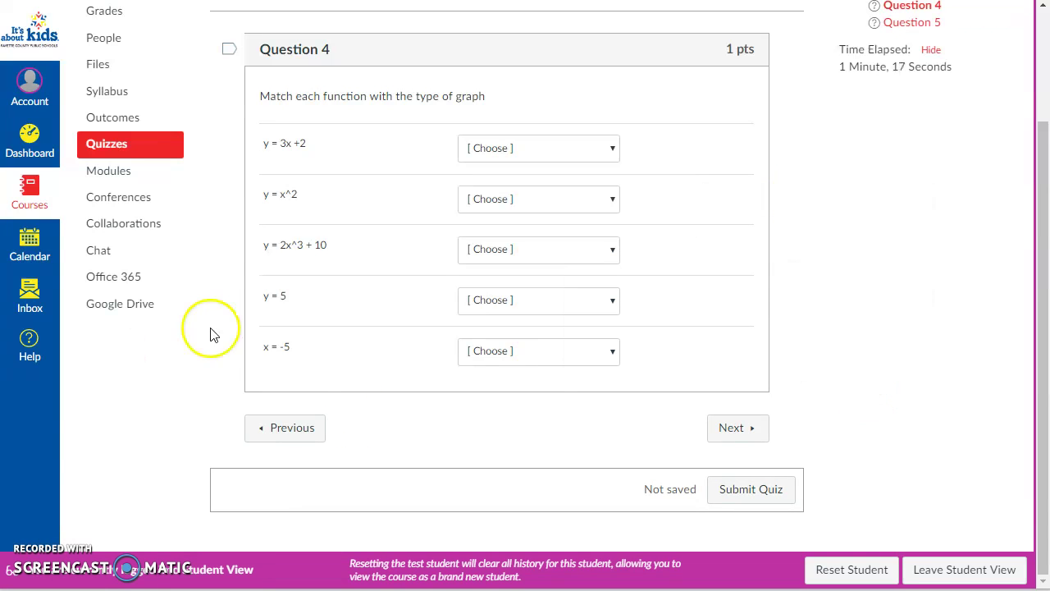
Step: In Question 4, match y = 3x + 2 with Slanted Line, y = x^2 with Parabola, and y = 2x^3 + 10 with Cubic Curve
click(550, 151)
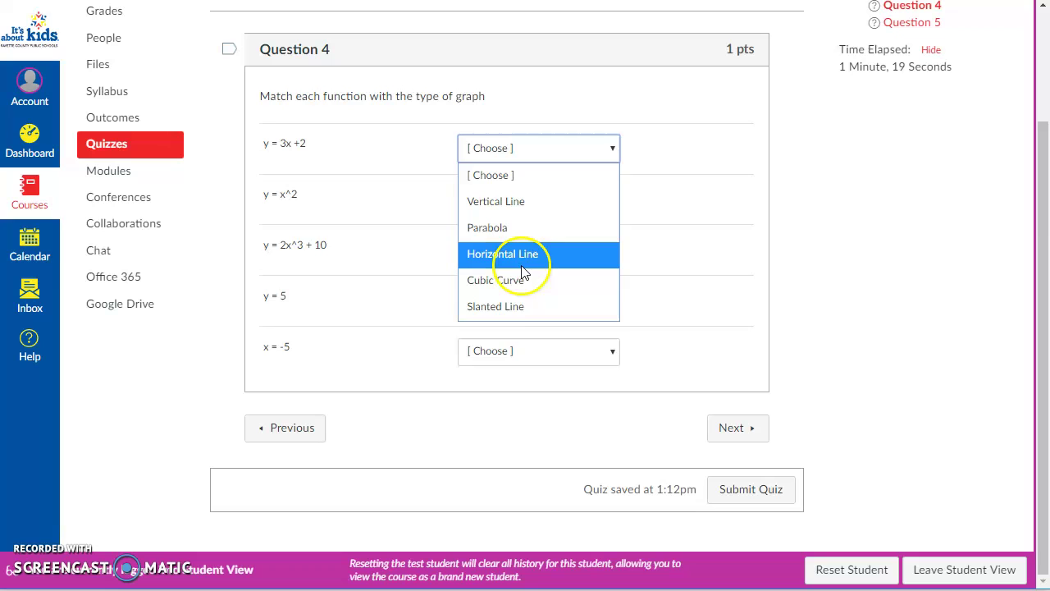
click(520, 309)
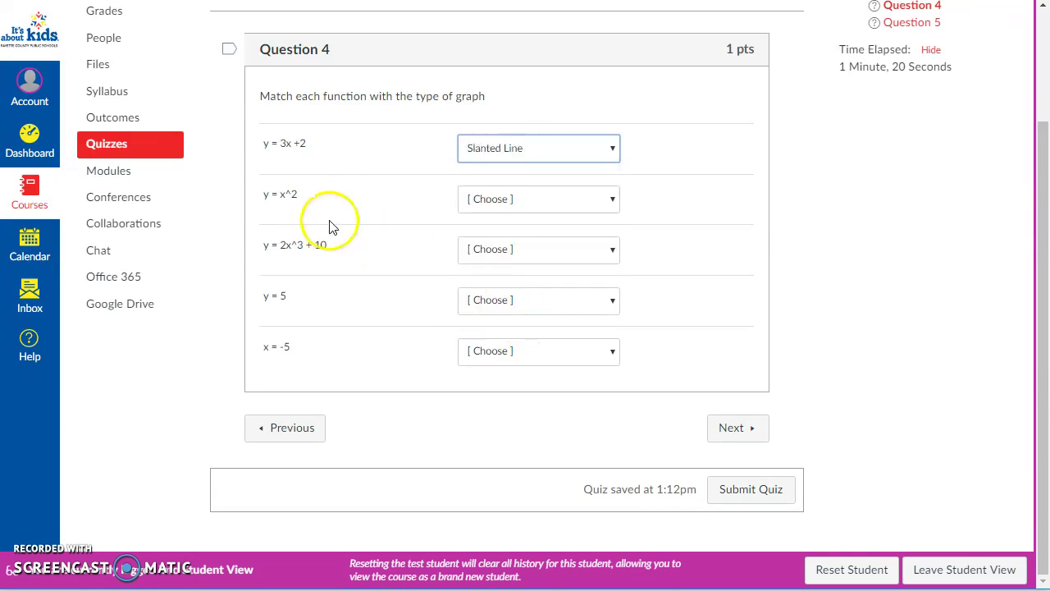
click(528, 206)
click(487, 279)
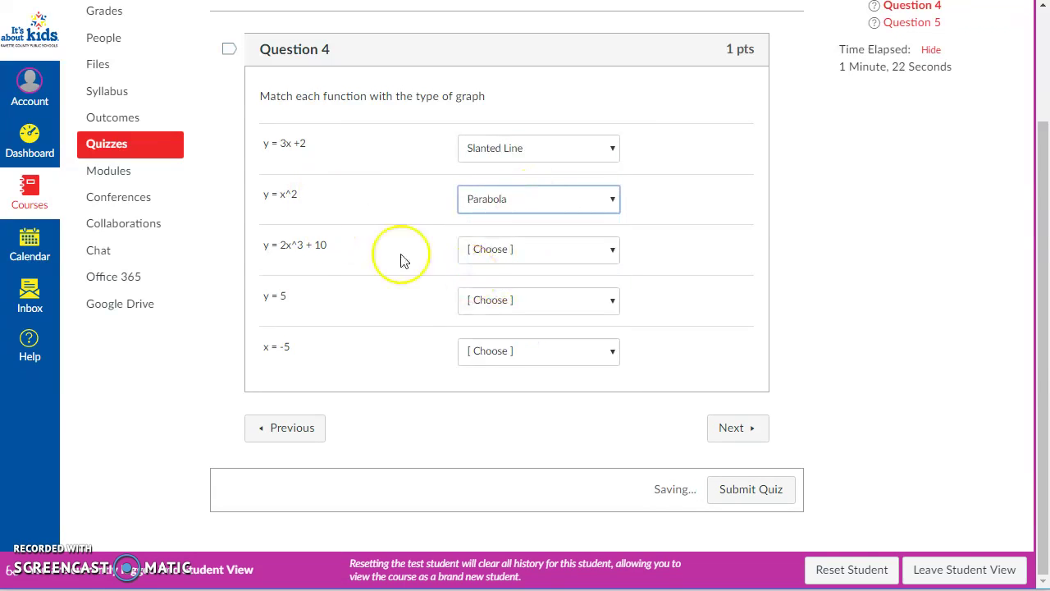
click(533, 256)
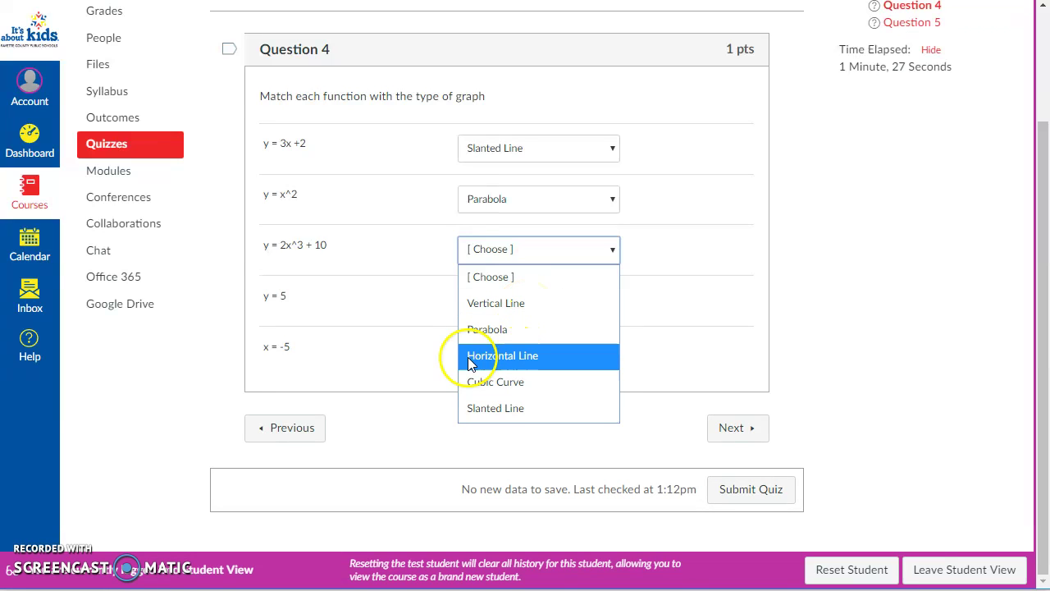
click(502, 382)
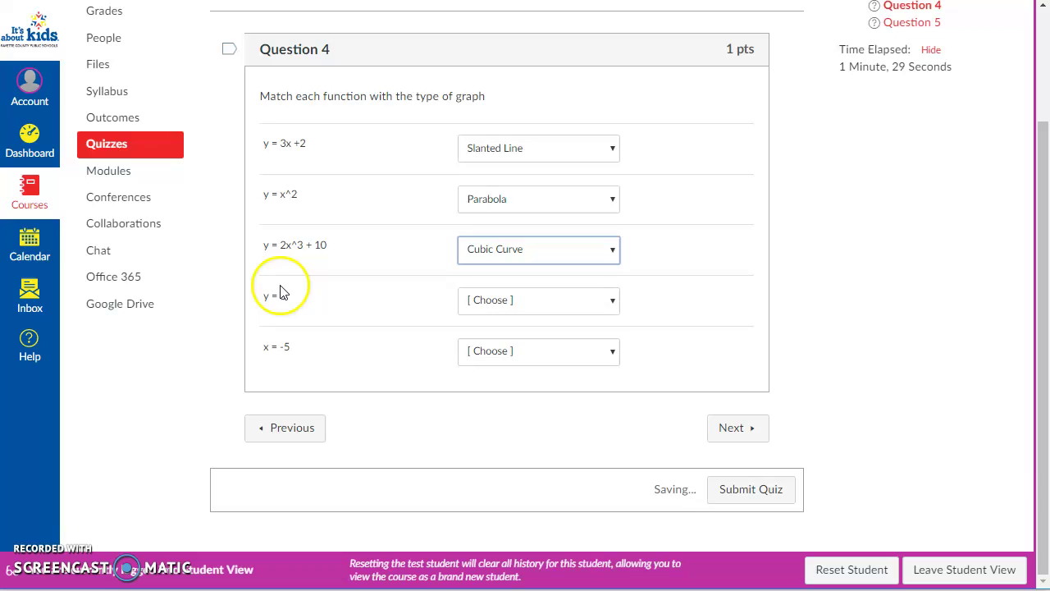
Step: Match y = 5 with Vertical Line and x = -5 with Horizontal Line, and continue to Question 5
click(522, 305)
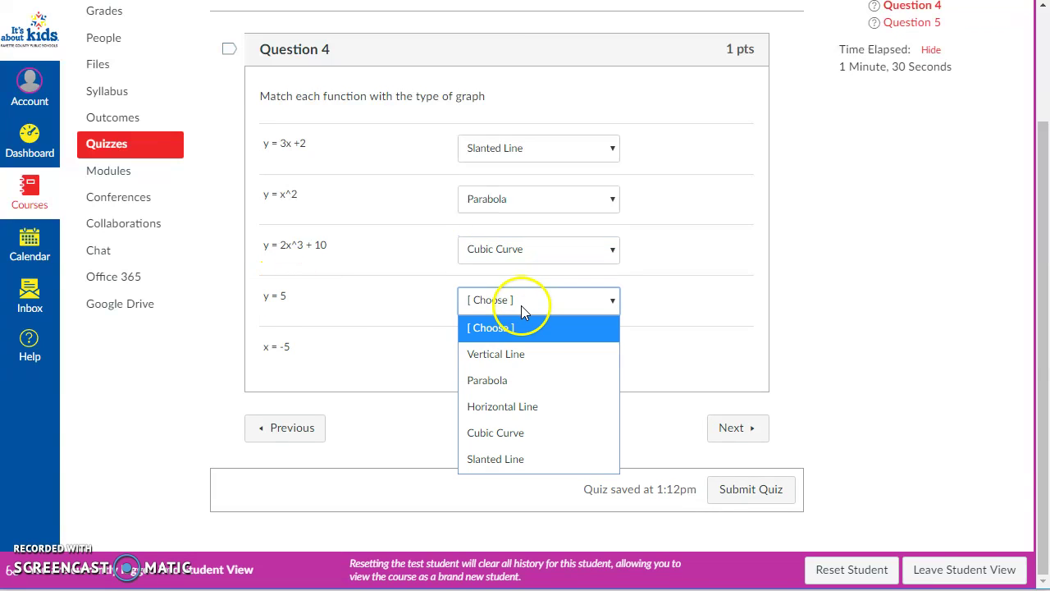
click(495, 355)
click(505, 353)
click(495, 450)
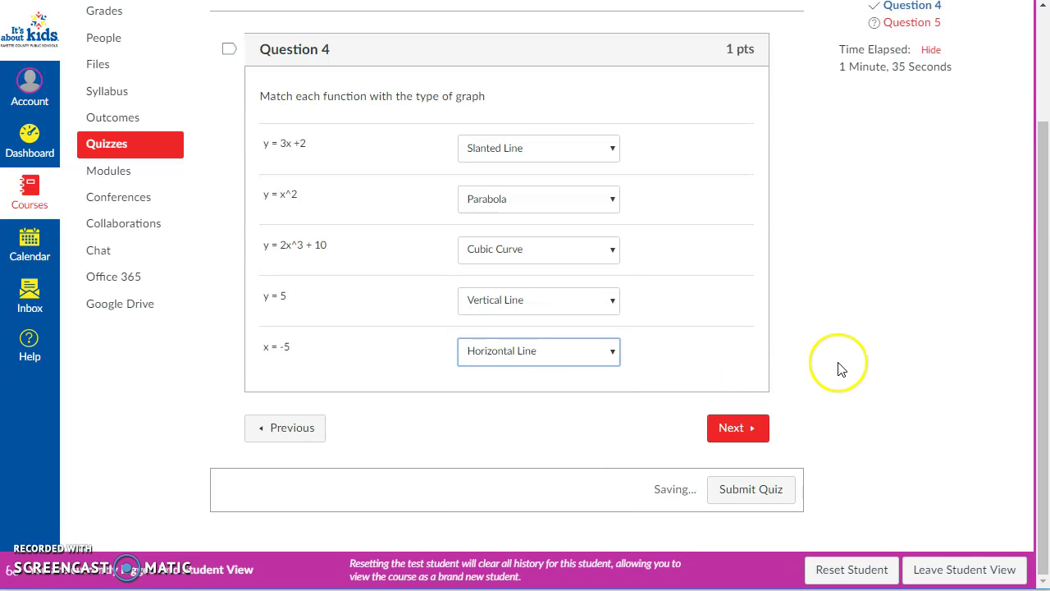
scroll(837, 364, up, 2)
scroll(837, 364, down, 1)
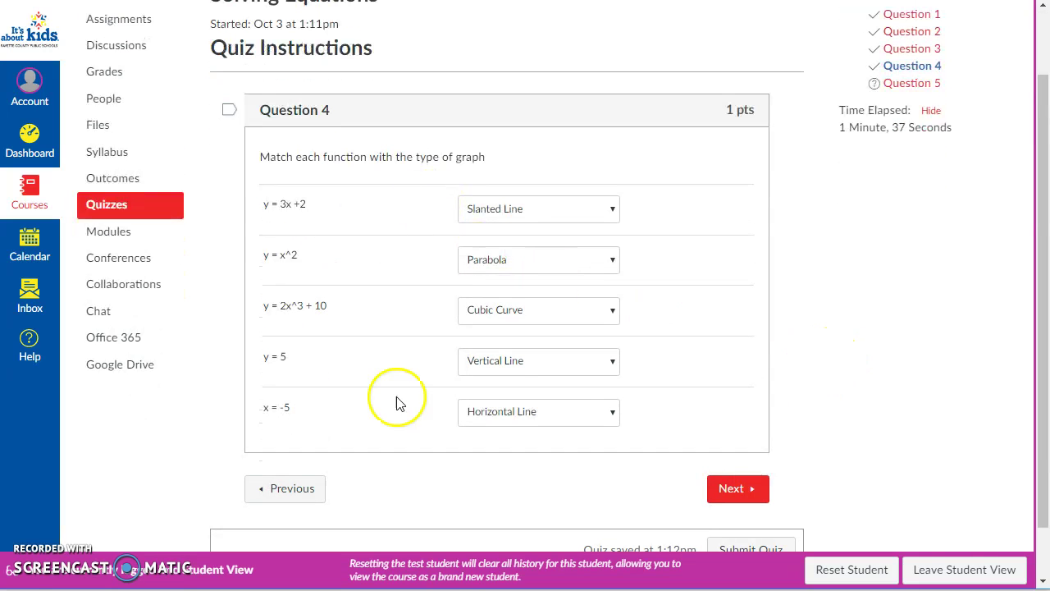
click(735, 489)
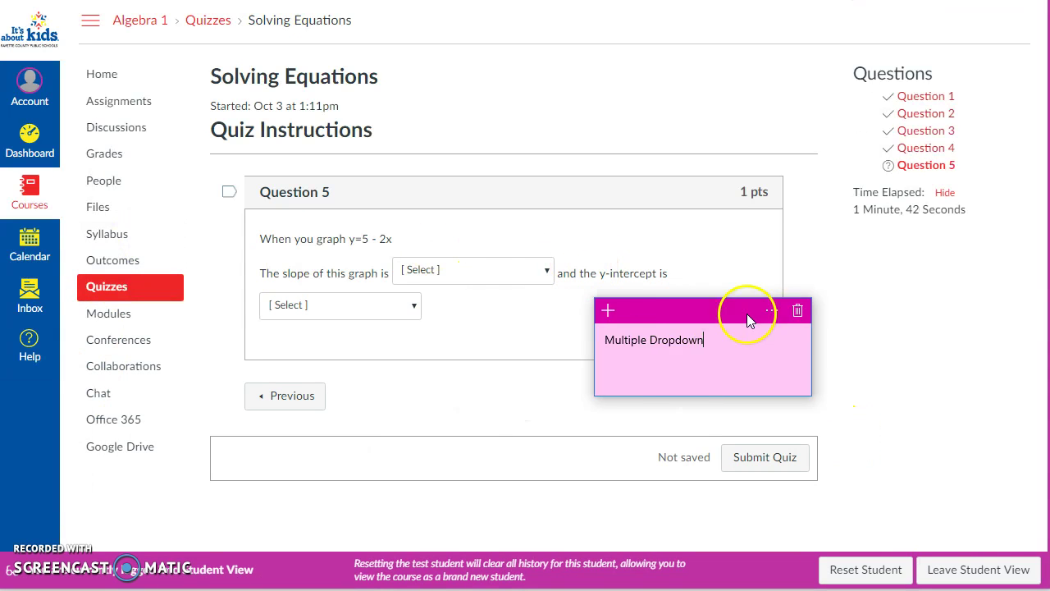
Step: Move the Multiple Dropdown note out of view and choose 5 as the slope of the graph in Question 5
drag(747, 313, 824, 336)
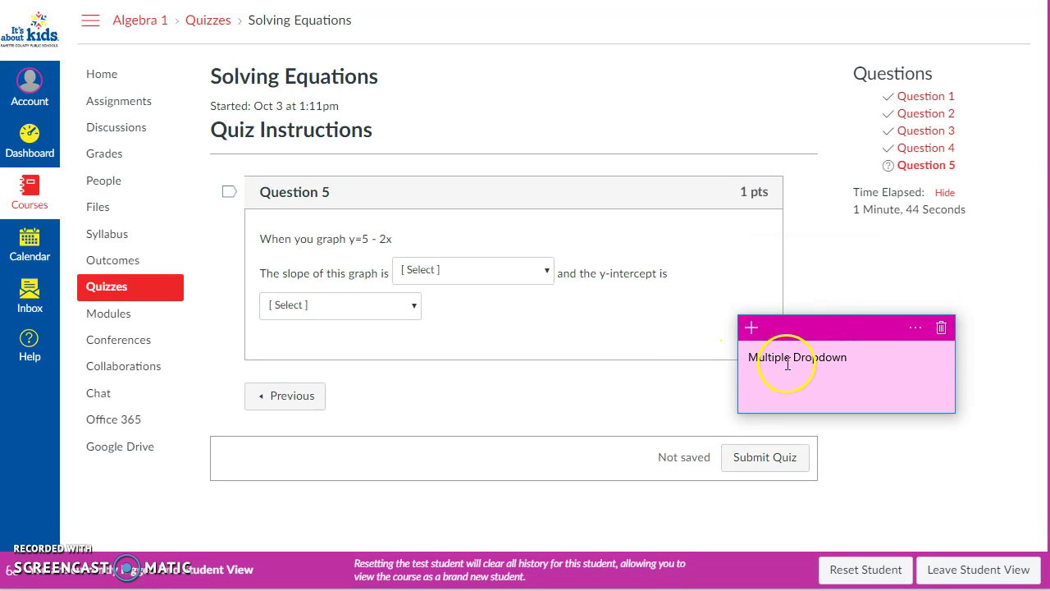
click(846, 335)
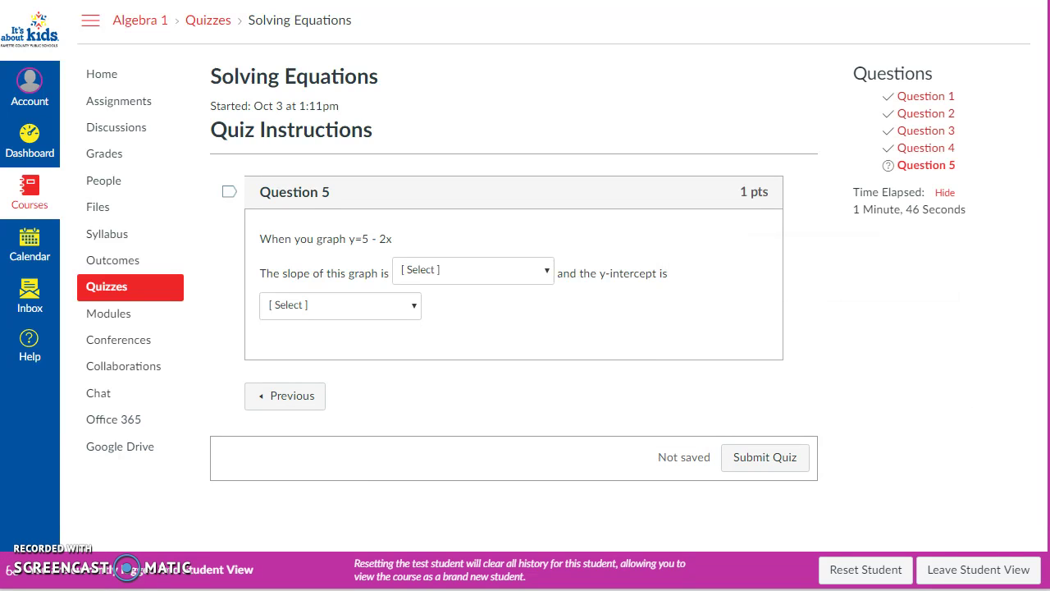
click(462, 273)
click(306, 311)
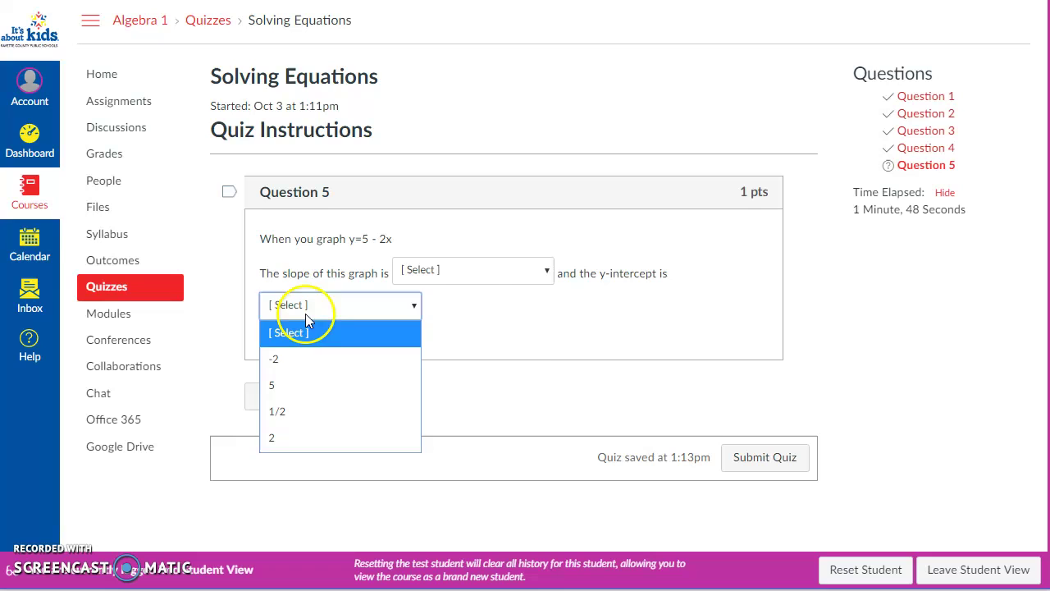
click(297, 317)
click(192, 331)
click(450, 275)
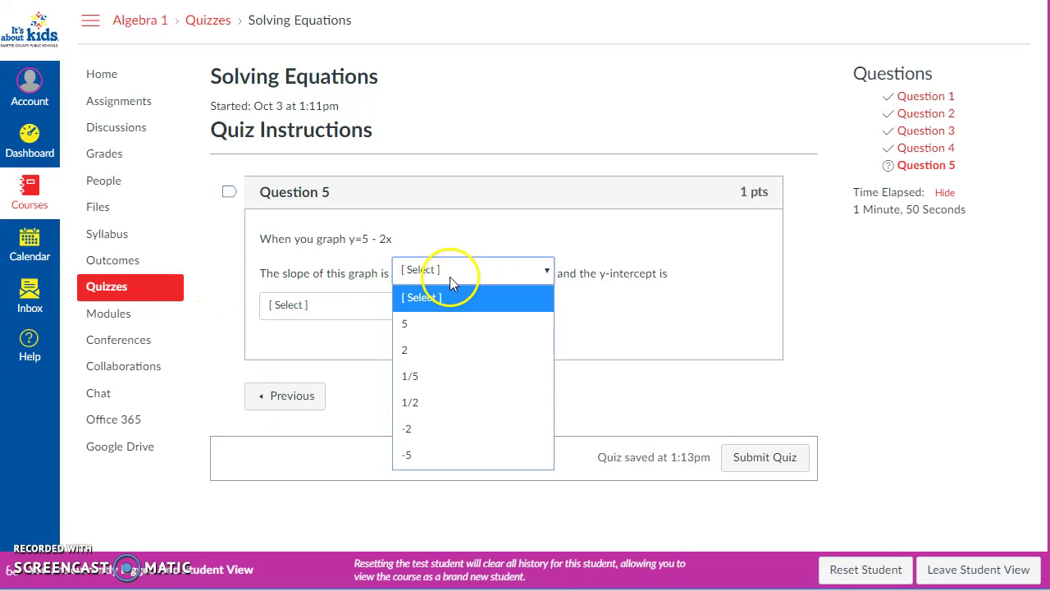
click(435, 328)
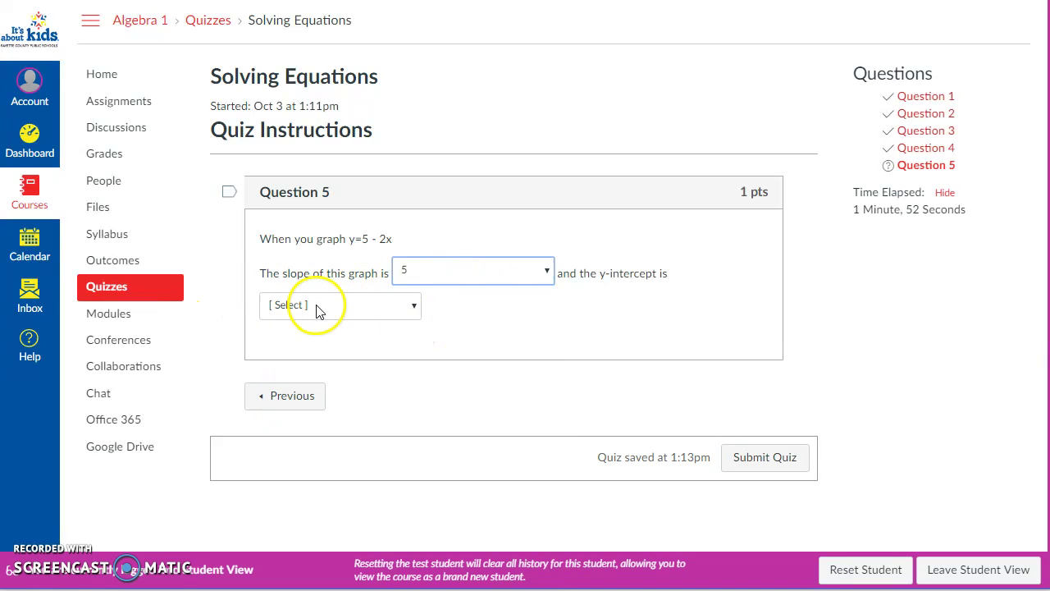
Step: Choose 5 as the y-intercept in Question 5, and revisit Questions 2 and 1 from the question list
click(278, 306)
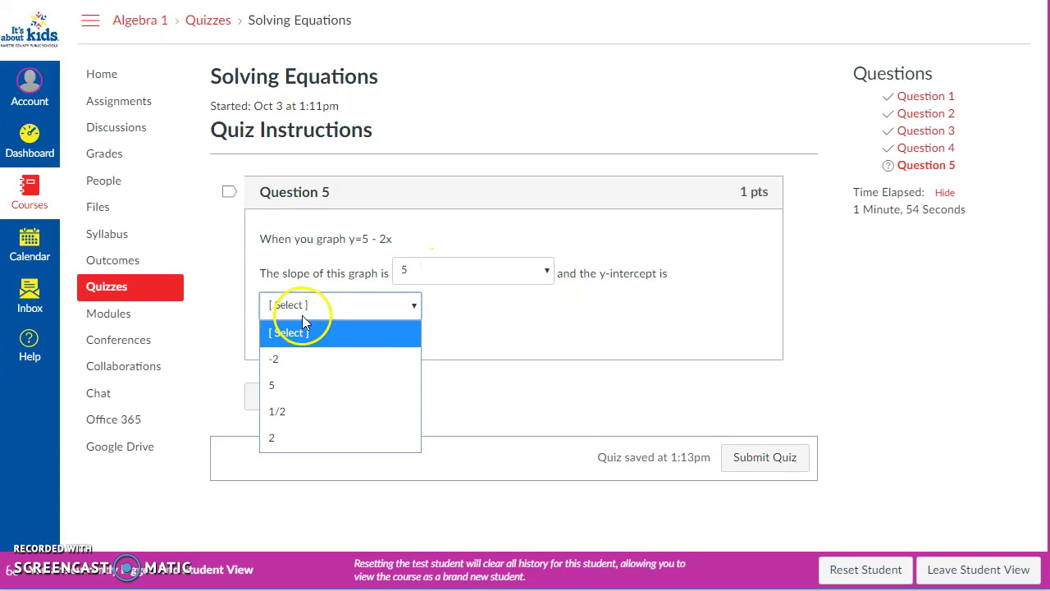
click(296, 387)
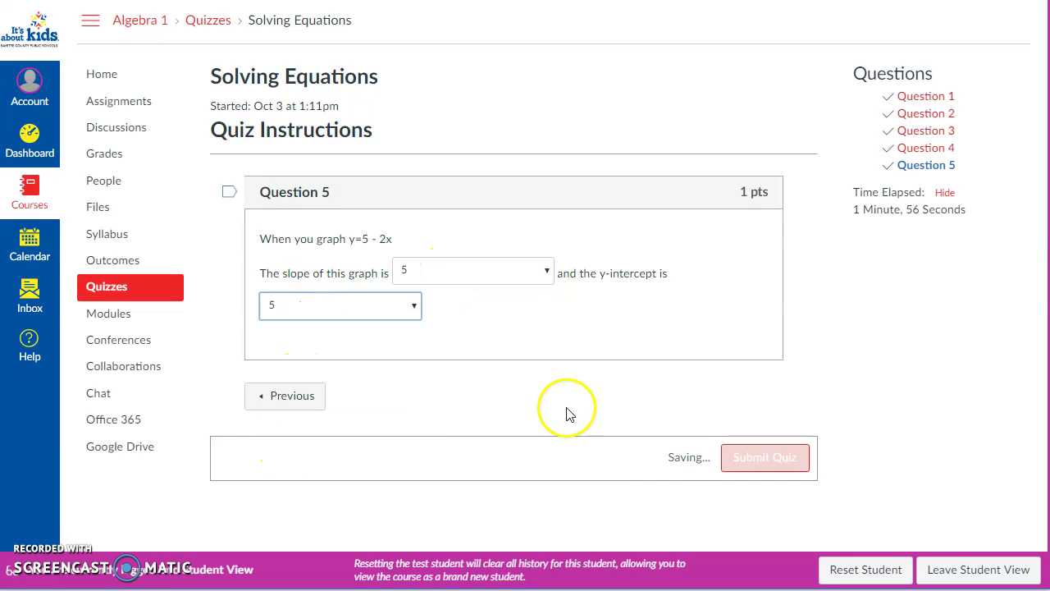
click(925, 111)
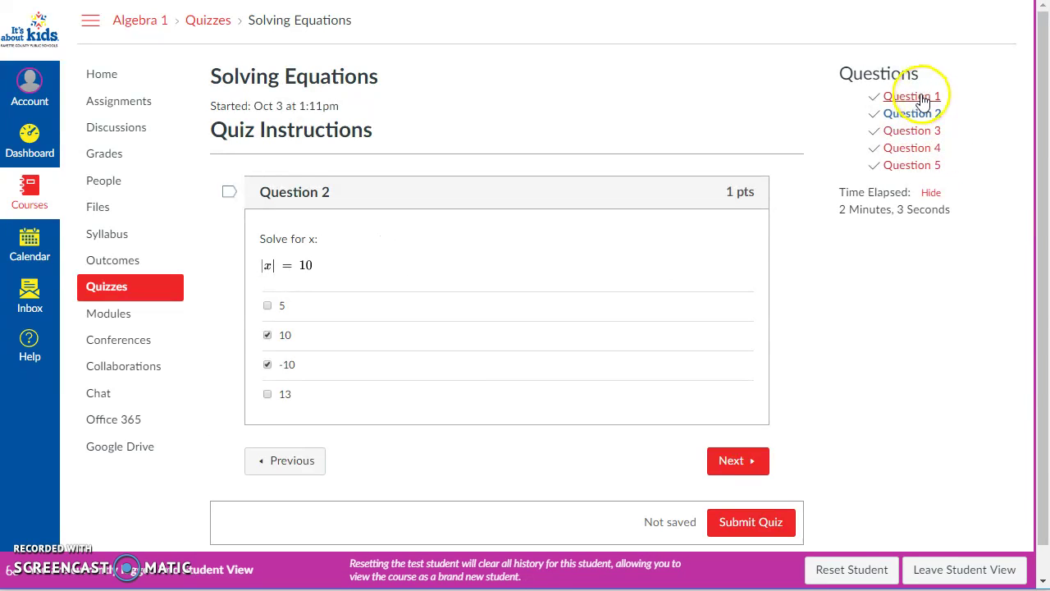
click(923, 101)
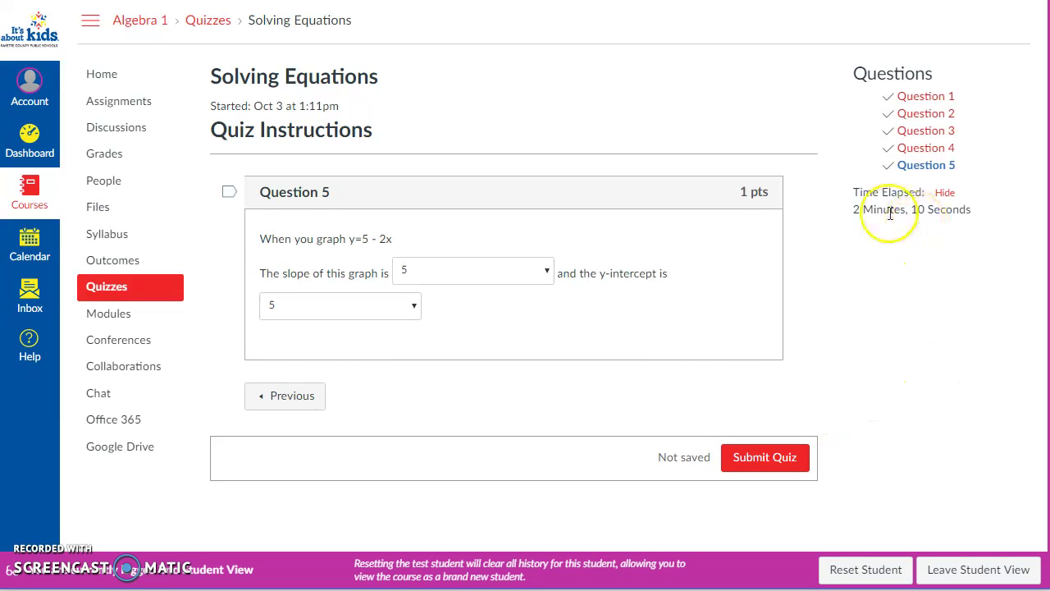
Step: Highlight the elapsed time beside Question 5 and submit the quiz
drag(853, 210, 998, 225)
click(998, 225)
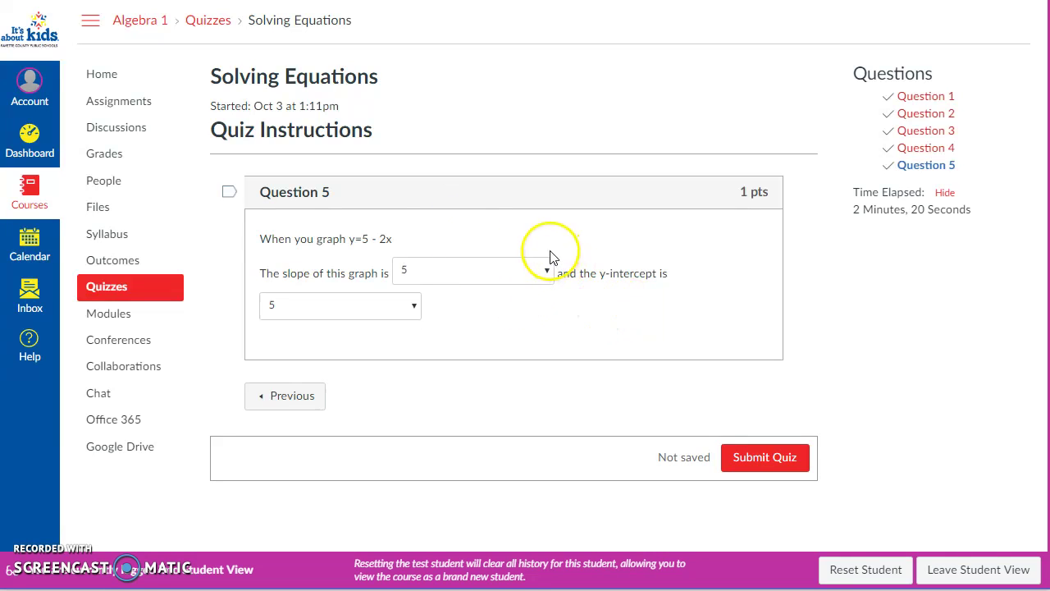
click(747, 466)
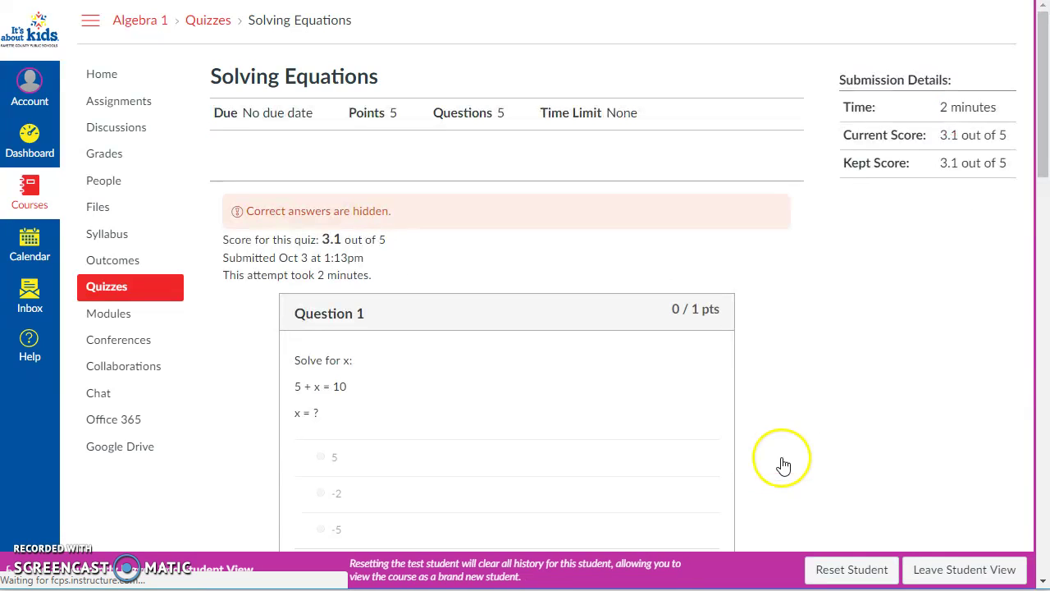
Step: Review the graded result of Question 1 and highlight the feedback comment under the chosen answer 2
scroll(788, 378, down, 2)
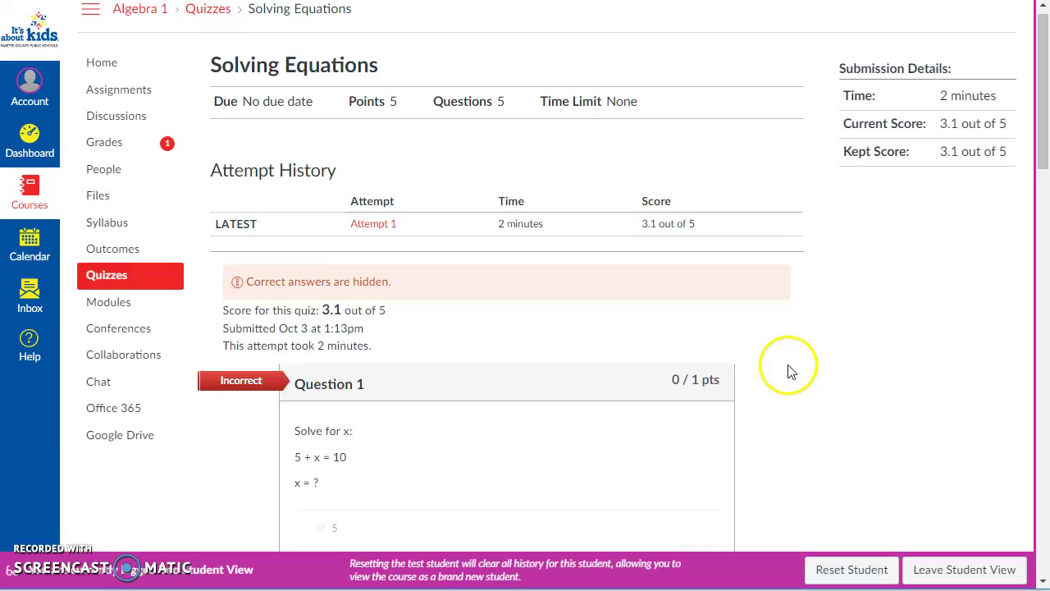
scroll(787, 382, down, 2)
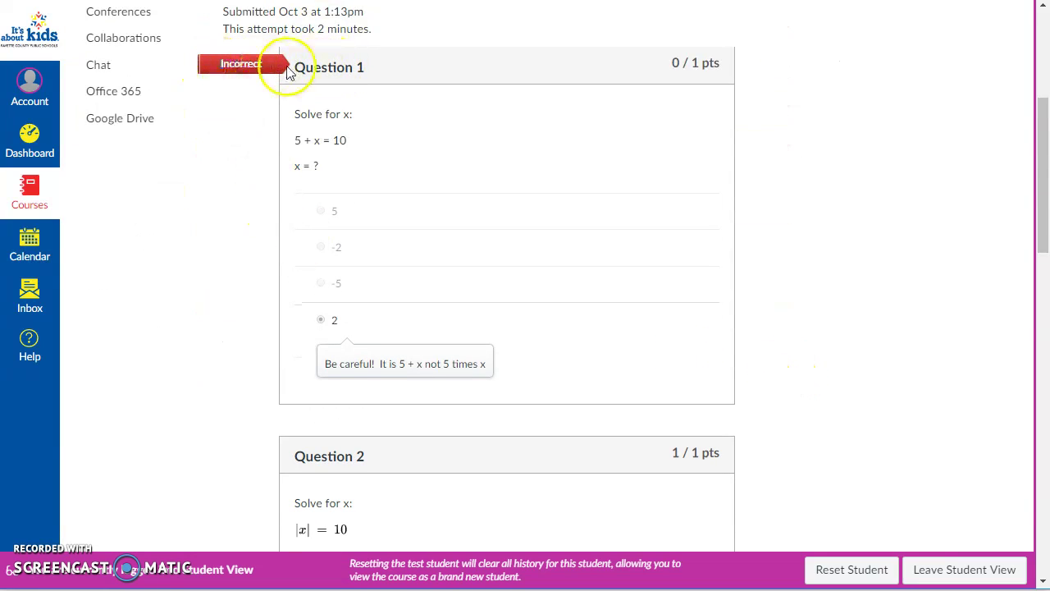
drag(327, 364, 532, 369)
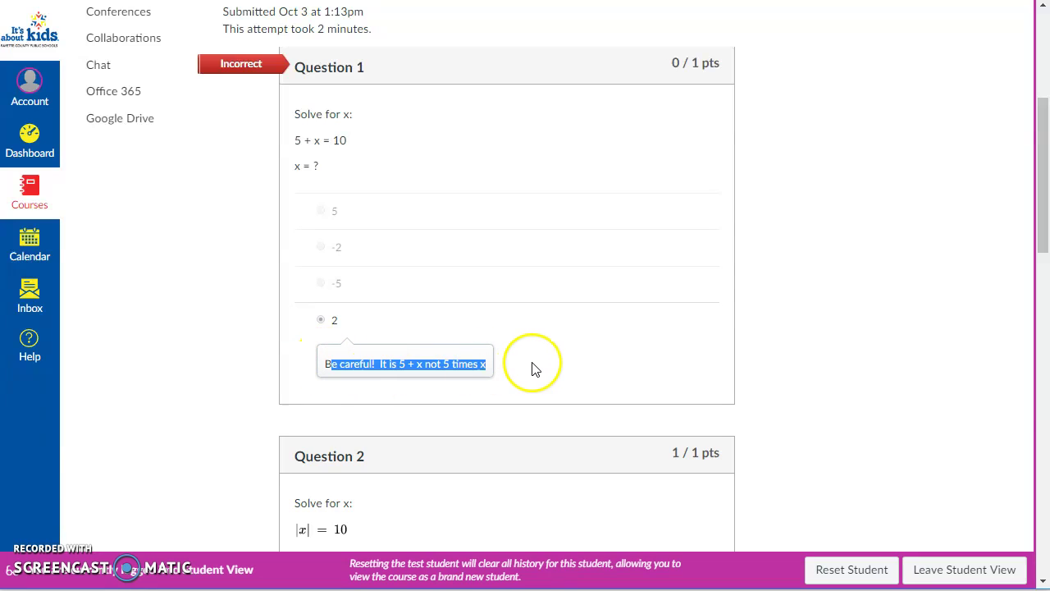
click(525, 371)
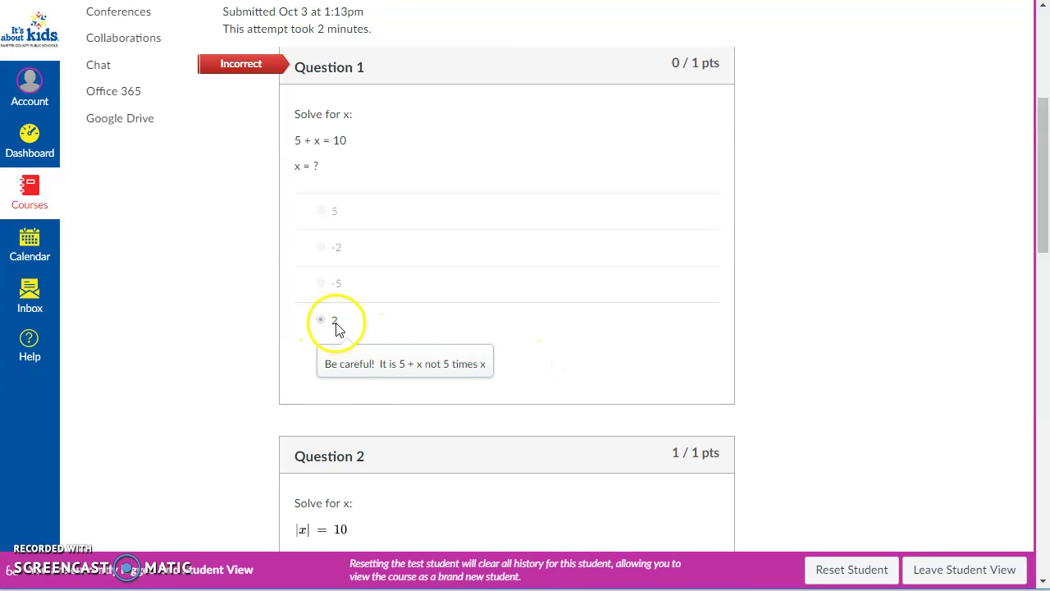
drag(330, 364, 472, 364)
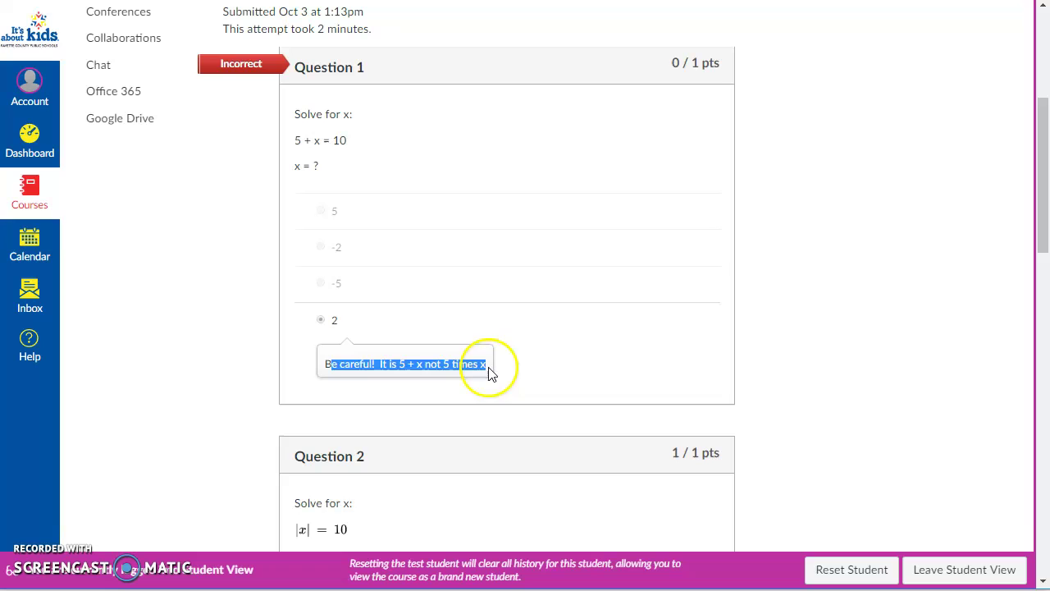
click(682, 343)
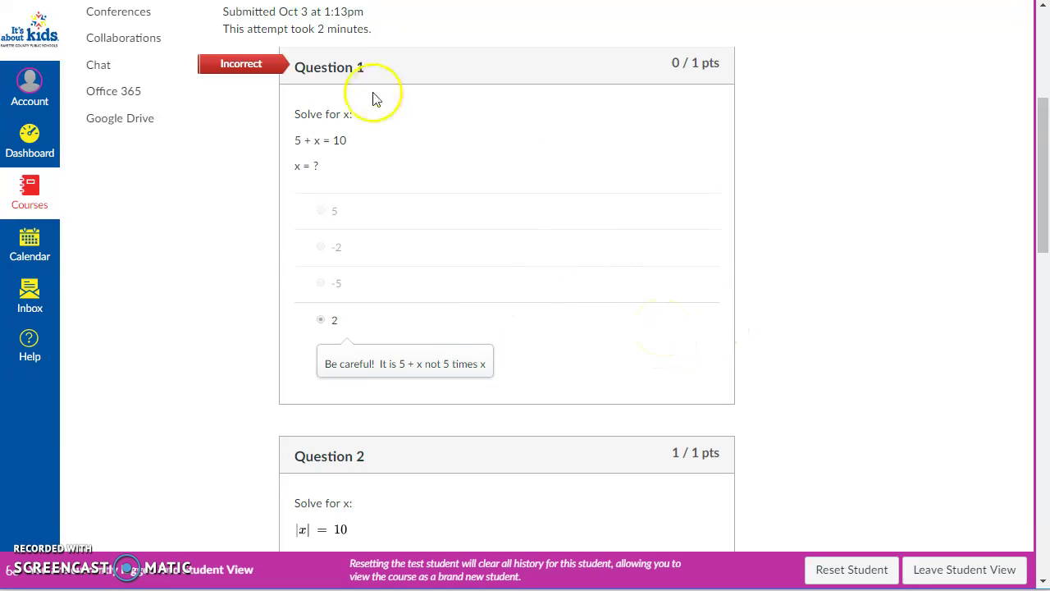
Step: Examine the points and marked answers for Questions 2 to 5, and go back over all the results to Question 1
scroll(410, 205, down, 4)
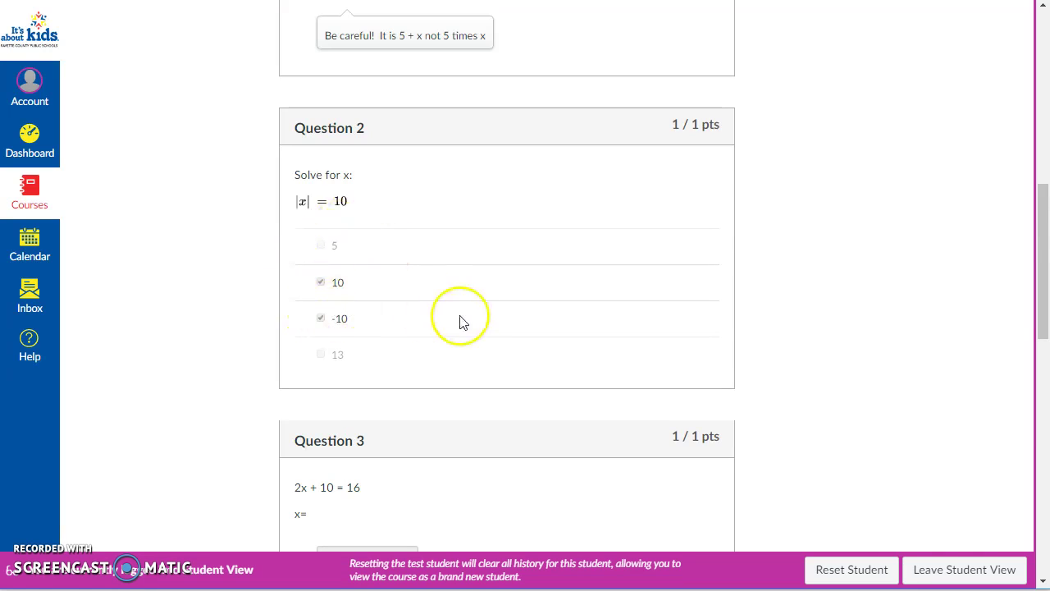
scroll(314, 371, down, 3)
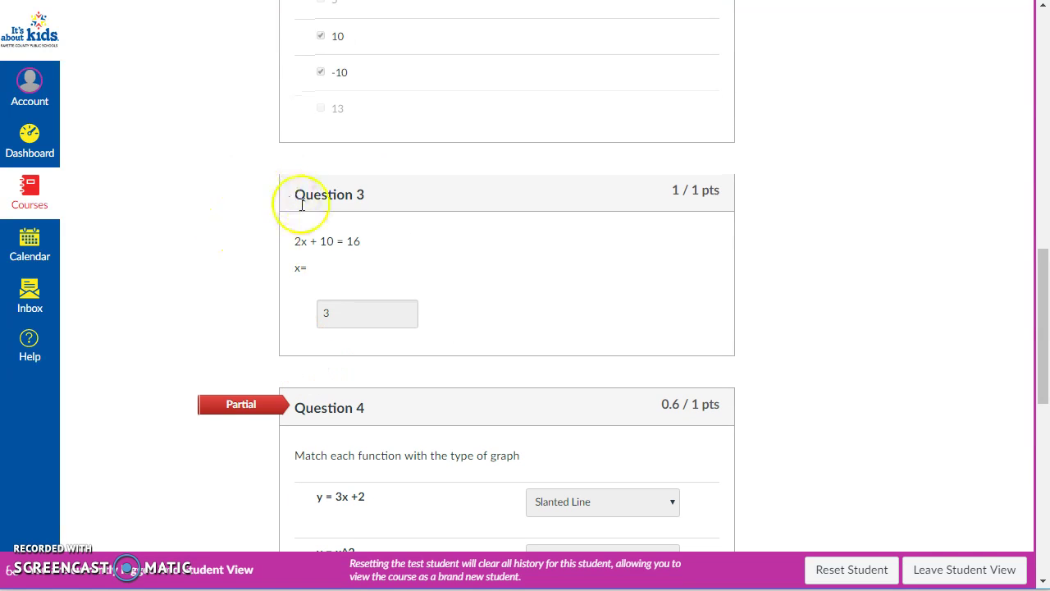
scroll(353, 279, down, 3)
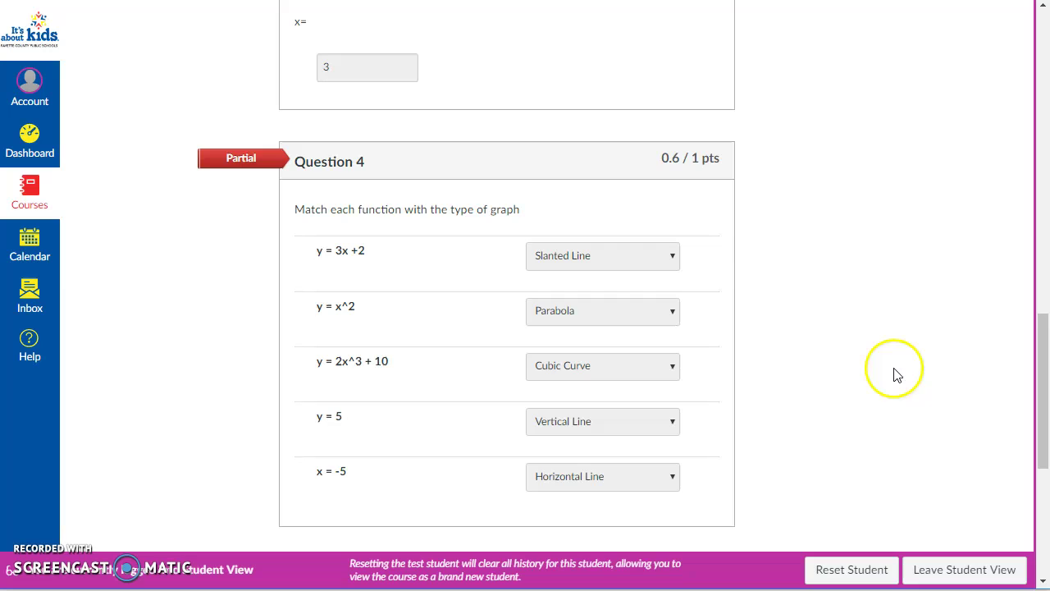
scroll(882, 365, down, 5)
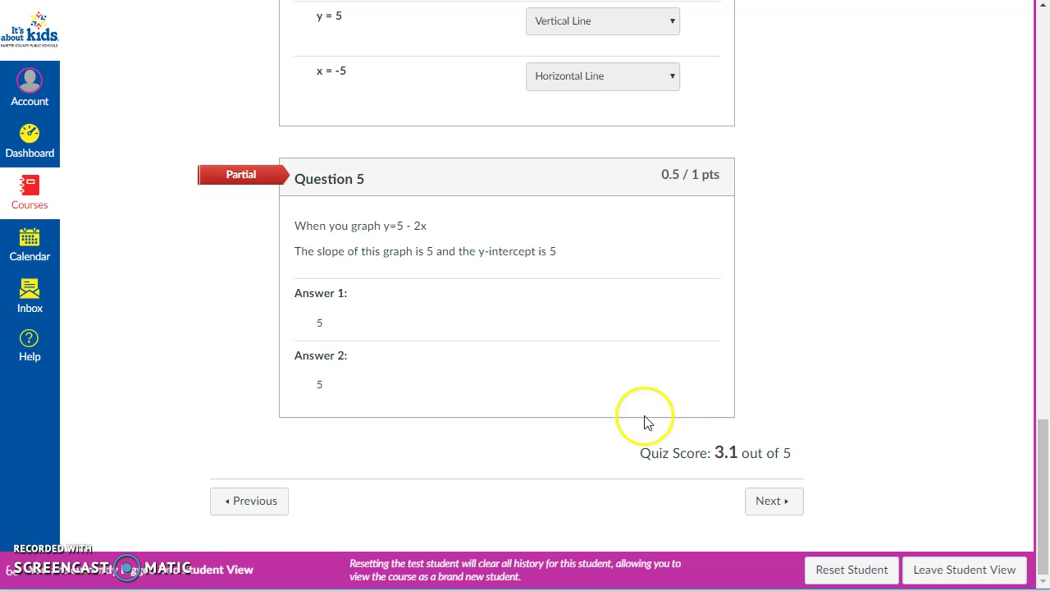
scroll(706, 402, up, 4)
scroll(448, 272, up, 11)
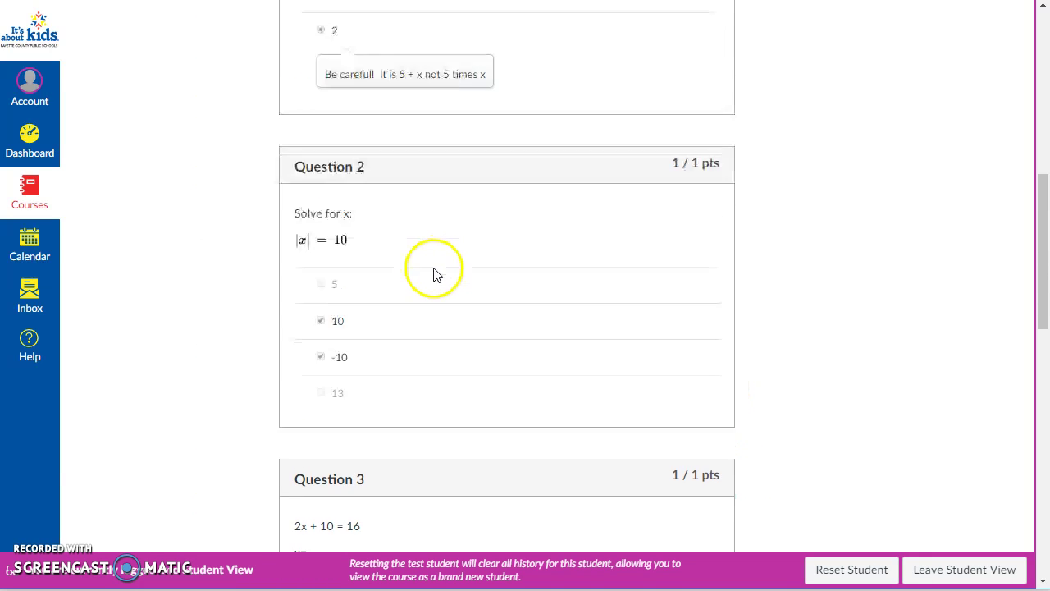
scroll(443, 276, up, 1)
scroll(448, 274, down, 3)
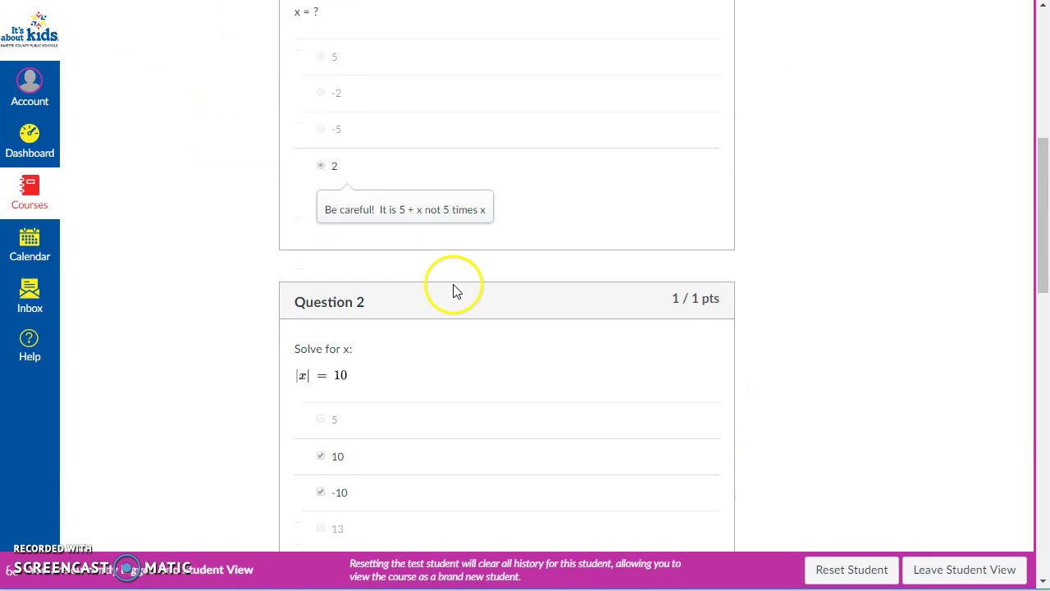
scroll(696, 324, down, 8)
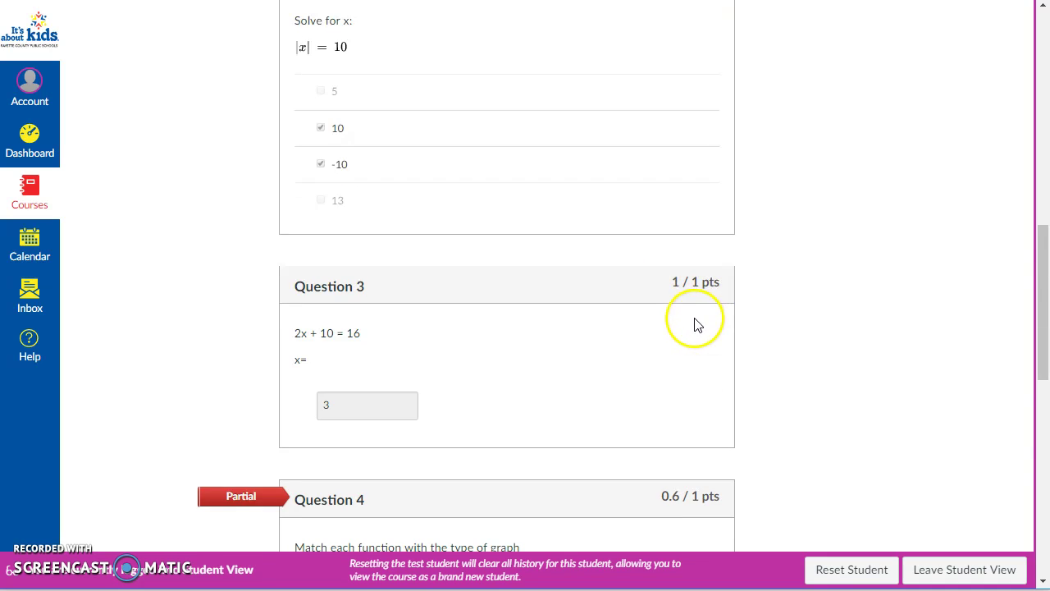
scroll(768, 361, down, 4)
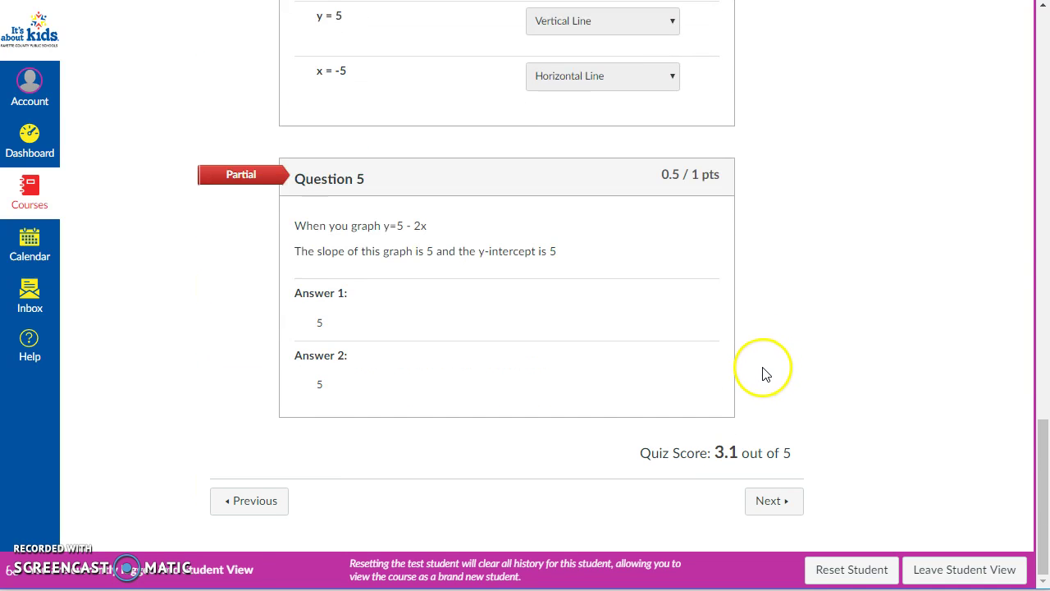
scroll(769, 359, up, 3)
scroll(705, 328, down, 3)
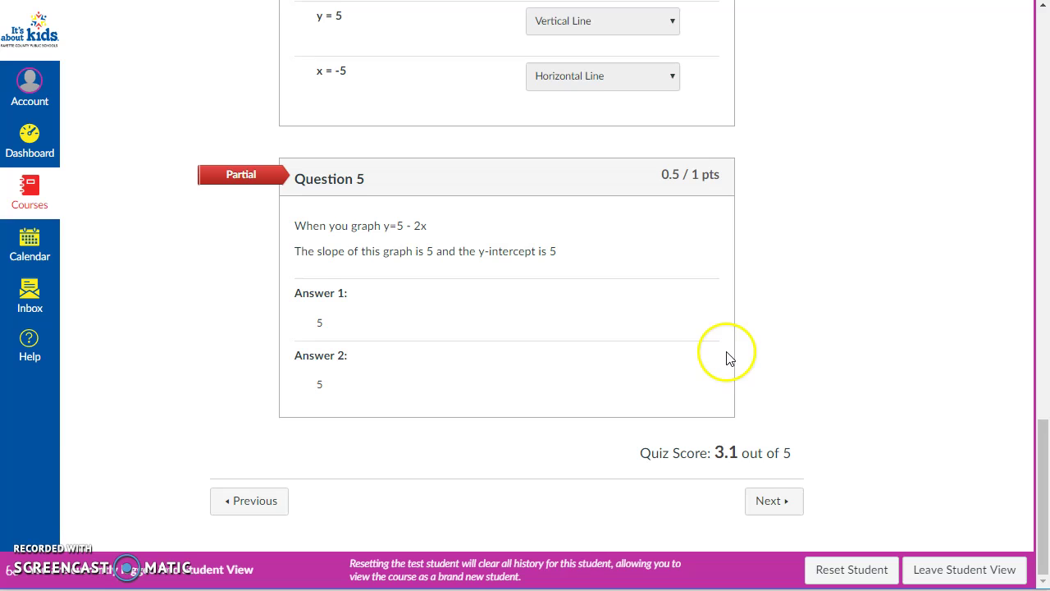
scroll(802, 432, up, 7)
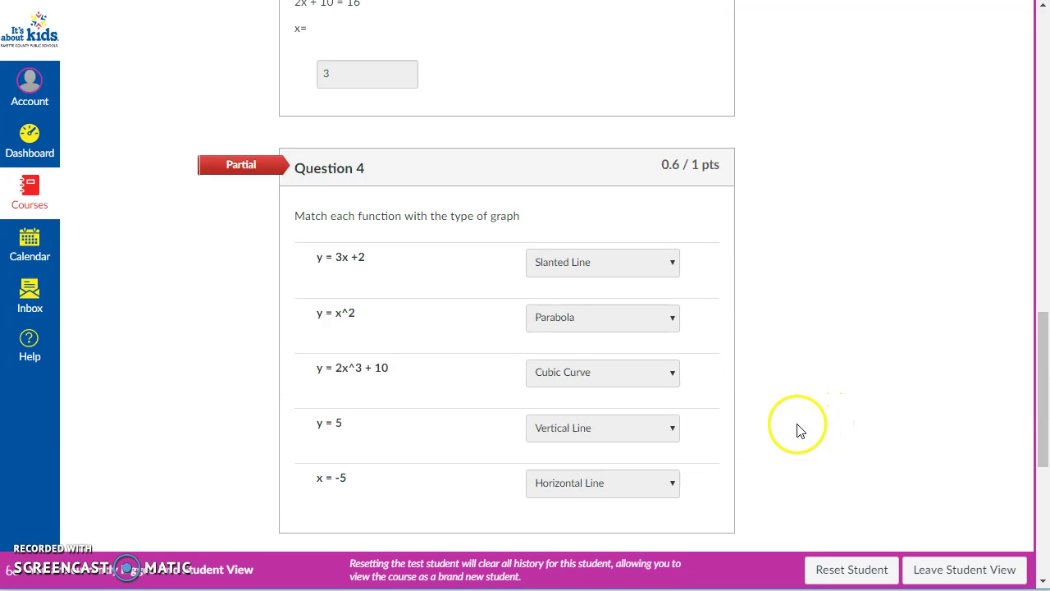
scroll(795, 437, up, 13)
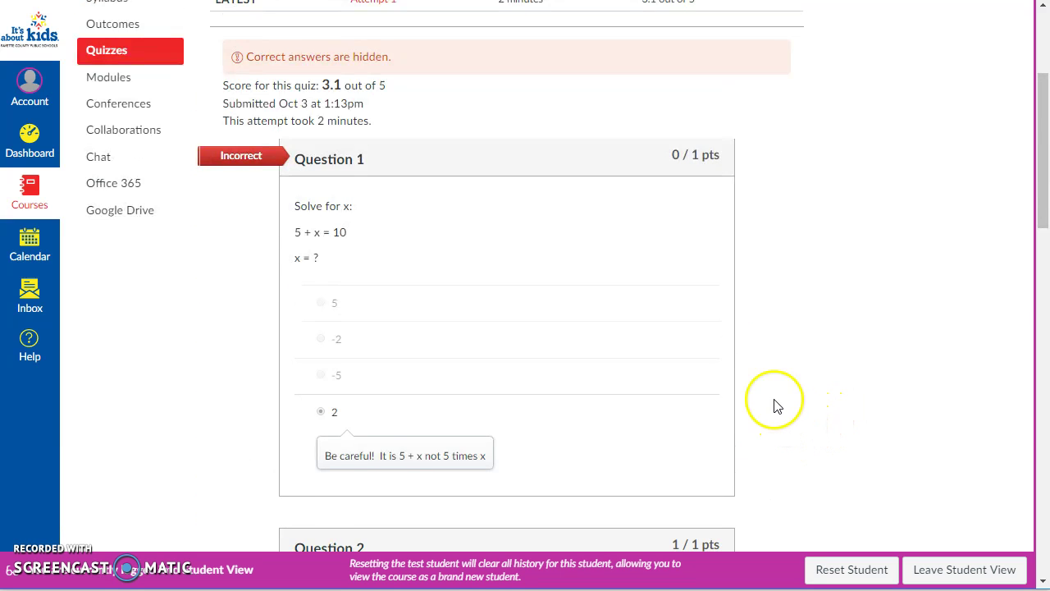
Step: Return to the course home page, reopen Solving Equations under Unit 1, and look over the submitted attempt
click(103, 76)
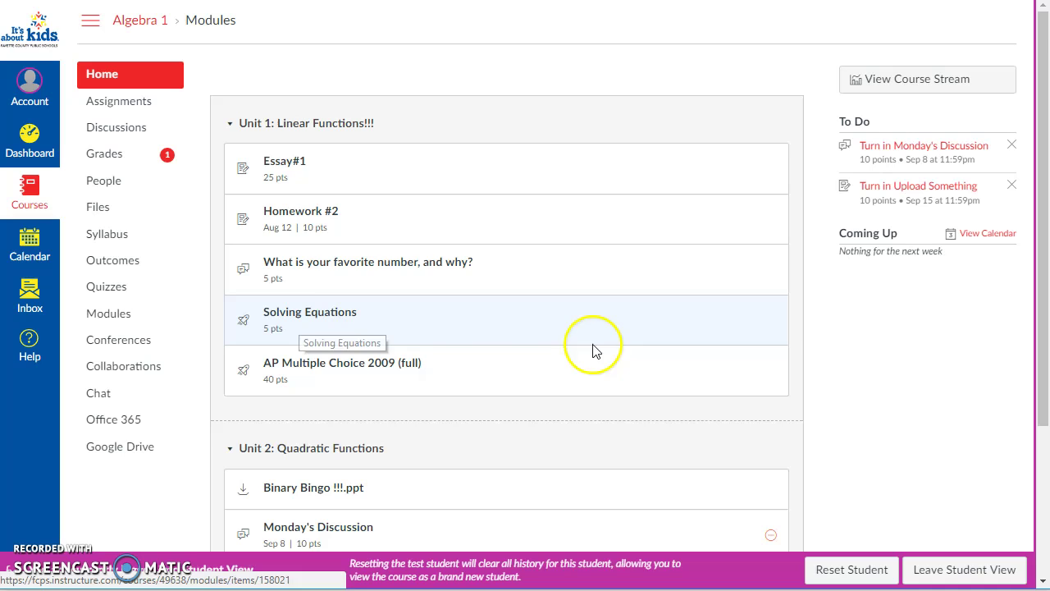
click(329, 318)
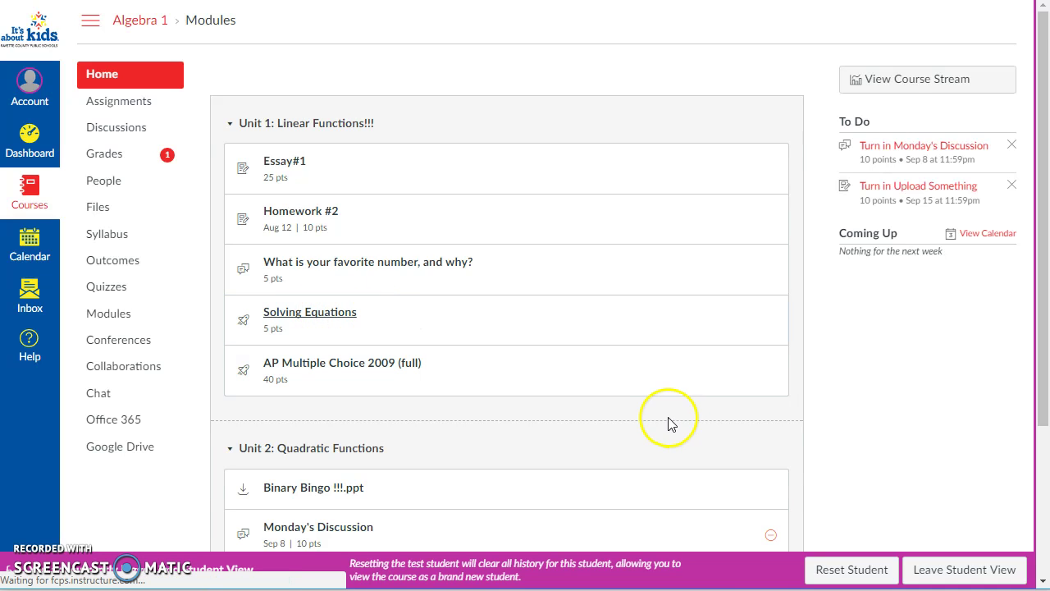
scroll(785, 315, down, 8)
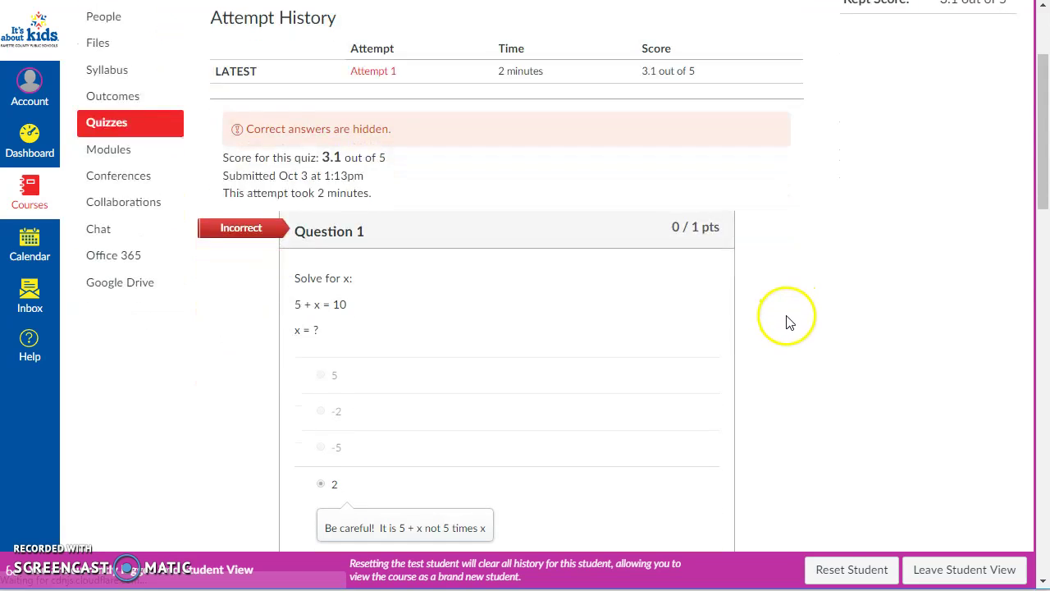
scroll(788, 332, down, 4)
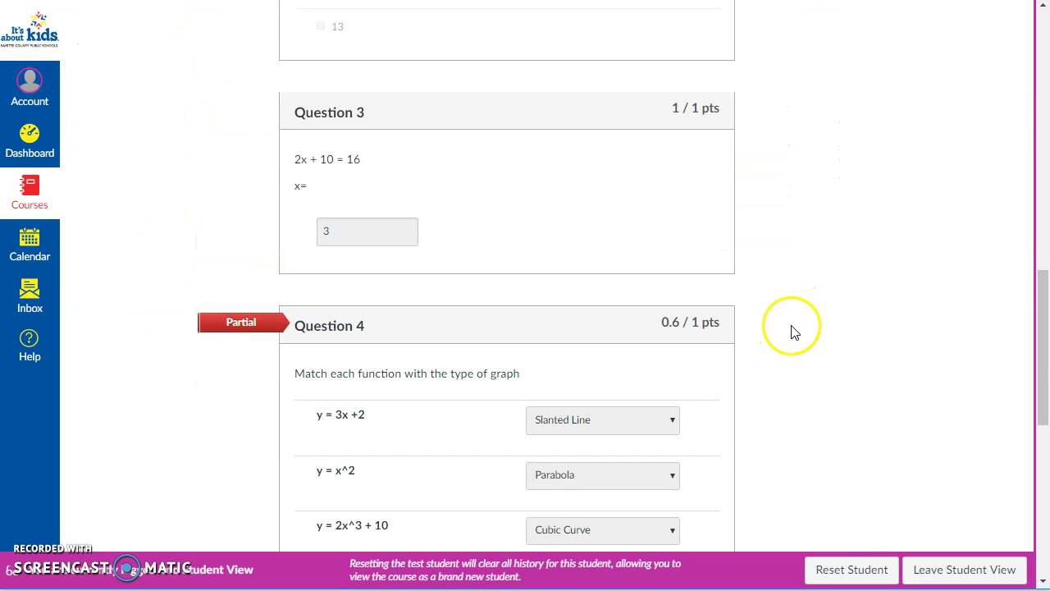
scroll(795, 331, down, 4)
scroll(800, 336, up, 15)
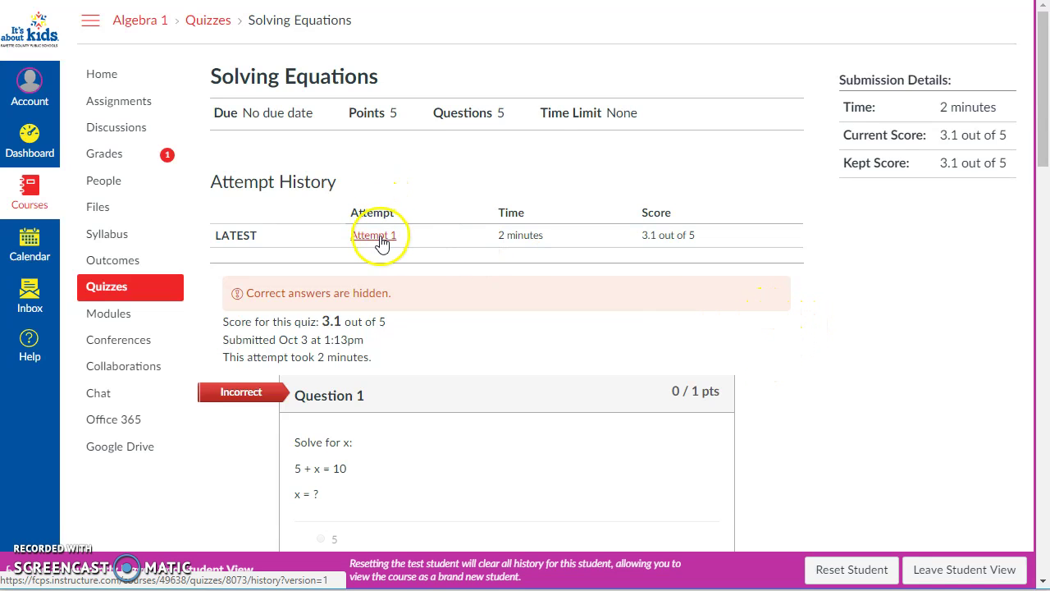
Step: Highlight the "Correct answers are hidden." notice, clear the highlight, and look over the graded questions beneath it
drag(244, 296, 496, 302)
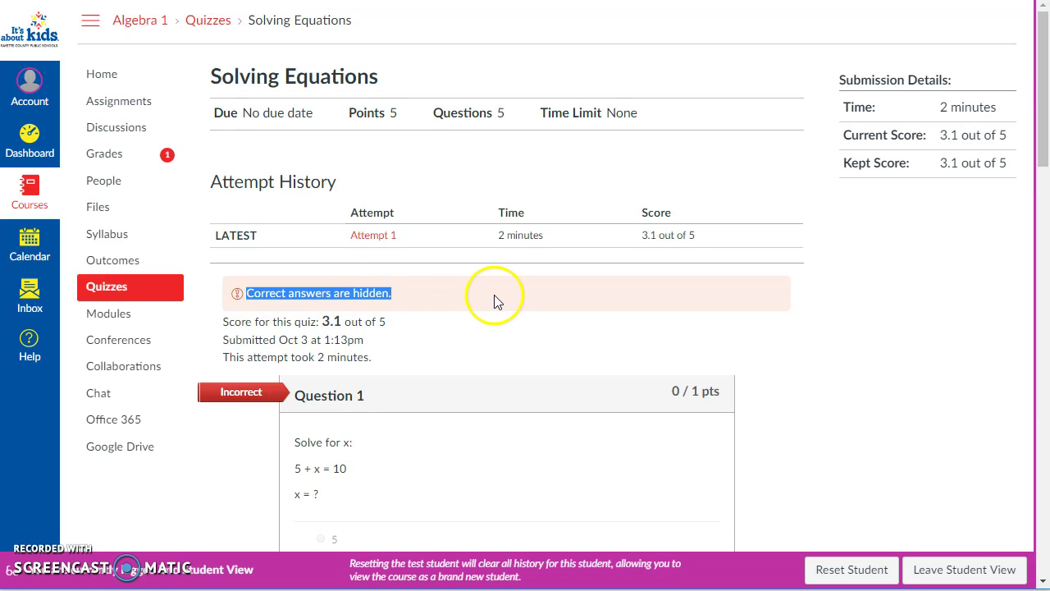
scroll(561, 321, down, 1)
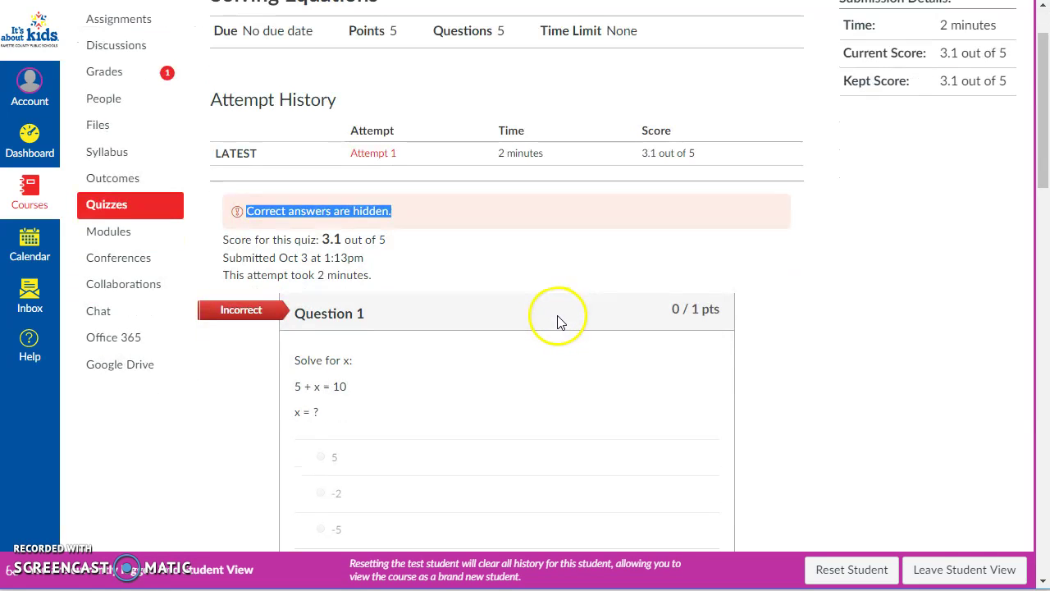
scroll(558, 322, up, 1)
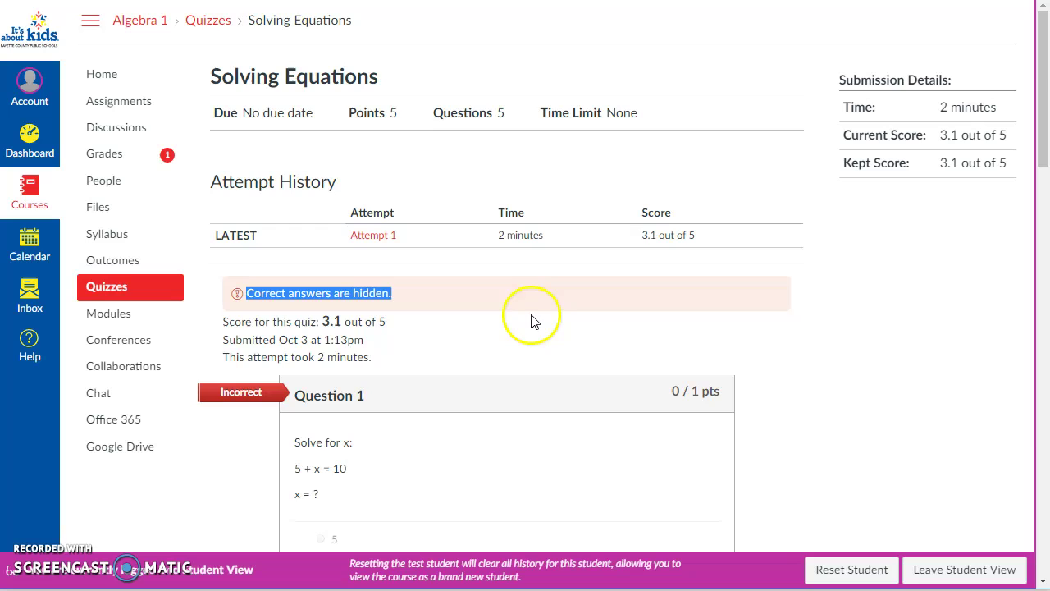
scroll(623, 345, down, 4)
scroll(648, 332, up, 4)
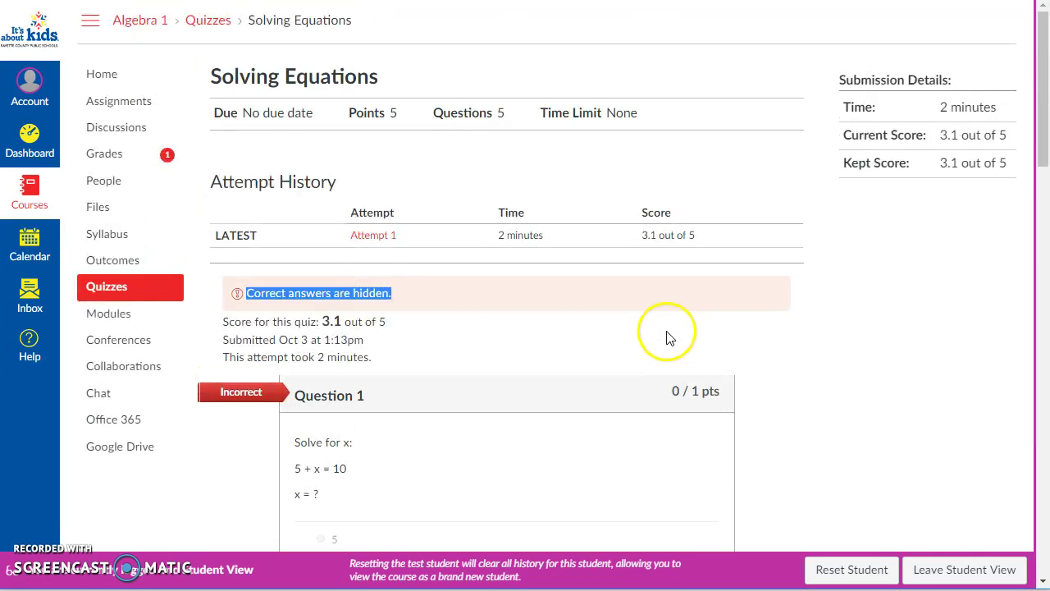
click(435, 164)
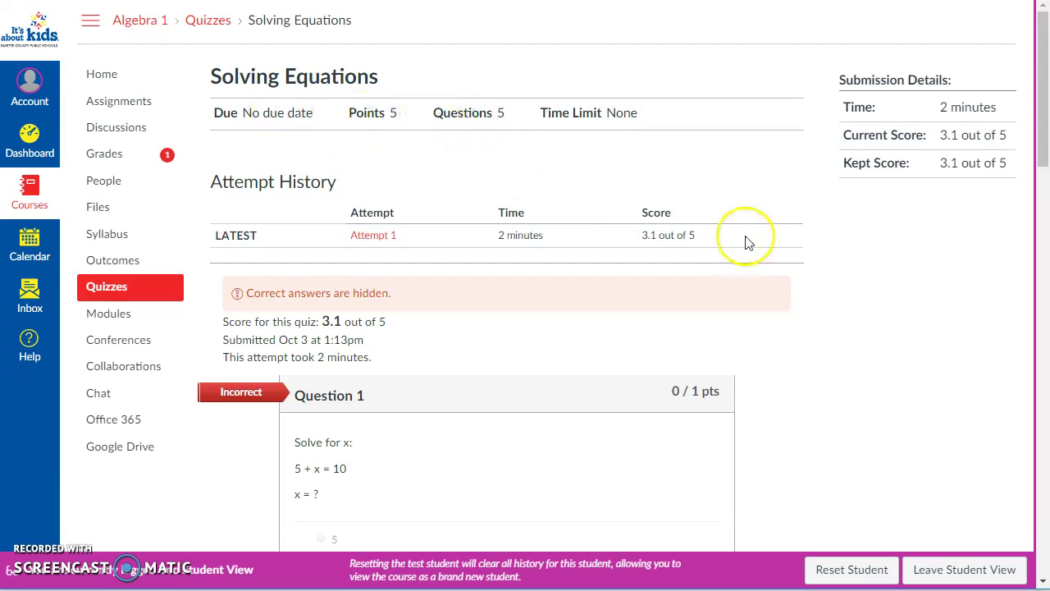
scroll(826, 265, down, 3)
scroll(825, 274, up, 3)
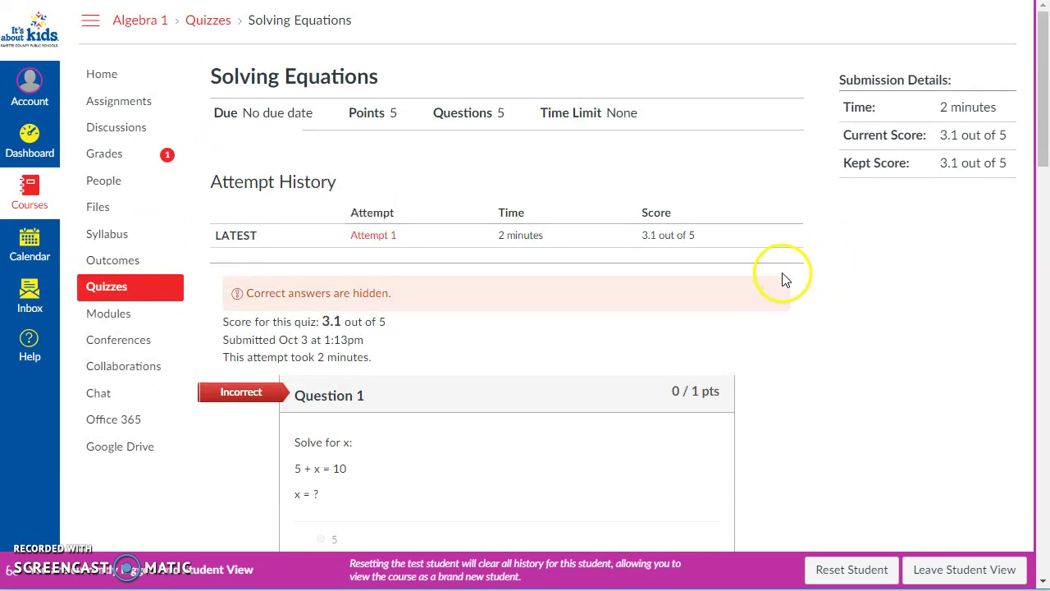
scroll(786, 285, down, 9)
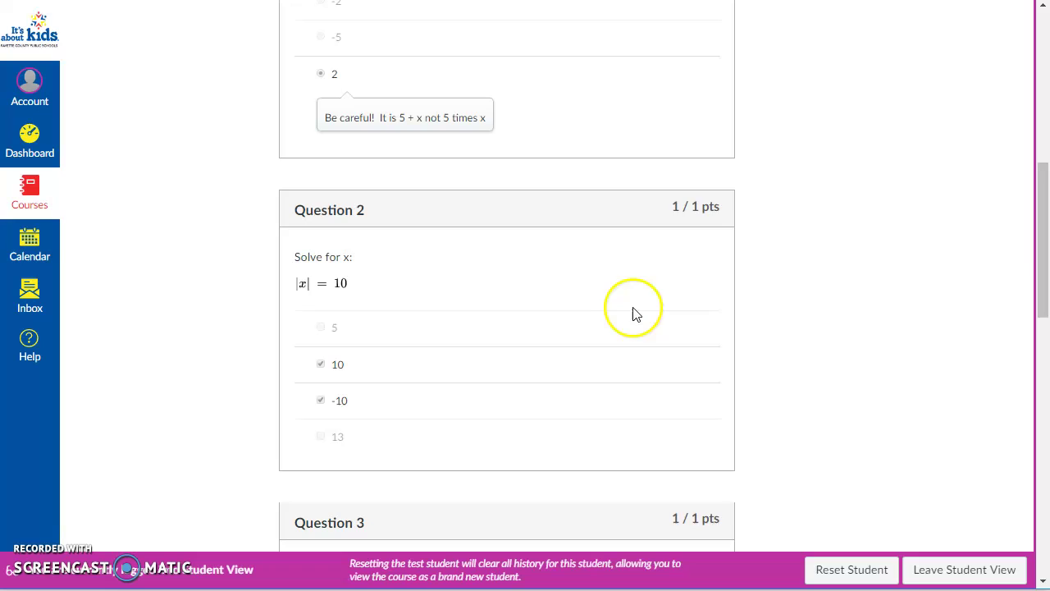
Step: Look over the attempt summary and graded Question 1 again, and highlight the feedback comment beneath the chosen answer 2
scroll(779, 353, up, 3)
scroll(780, 344, up, 6)
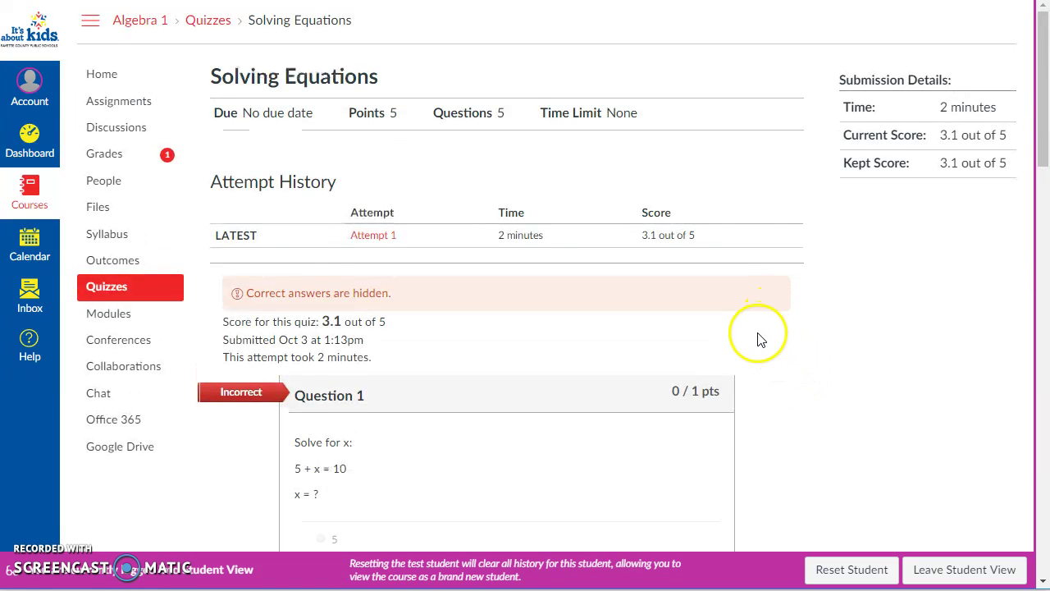
scroll(743, 345, down, 2)
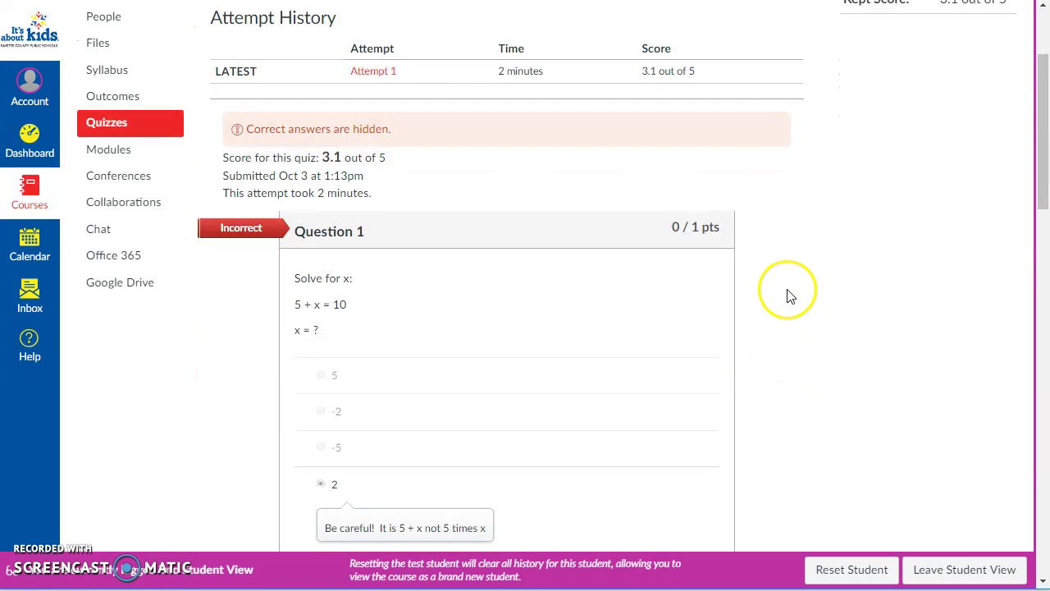
scroll(714, 310, down, 3)
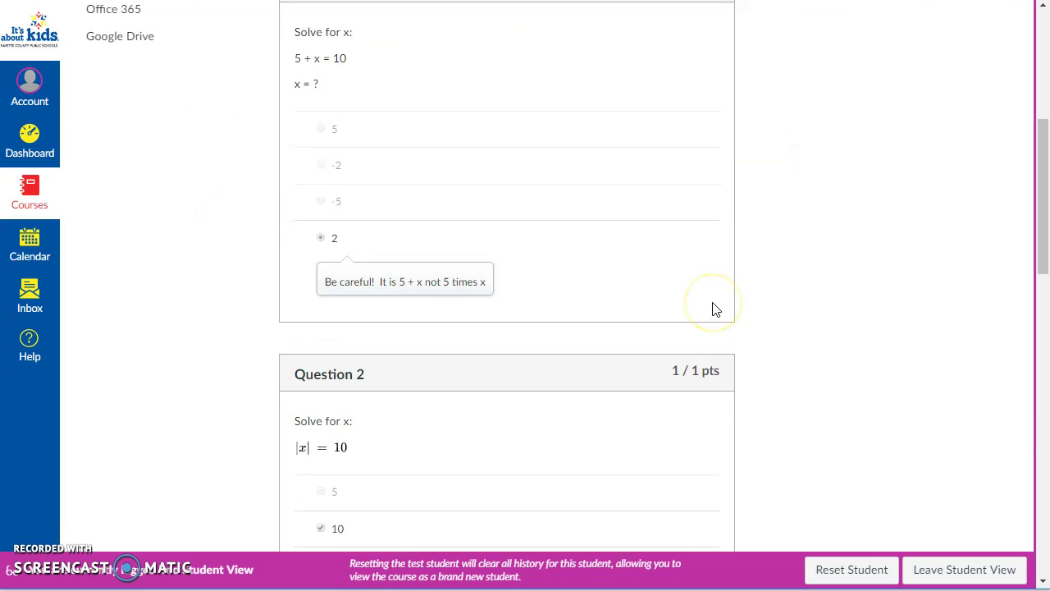
scroll(711, 316, up, 3)
scroll(711, 349, down, 1)
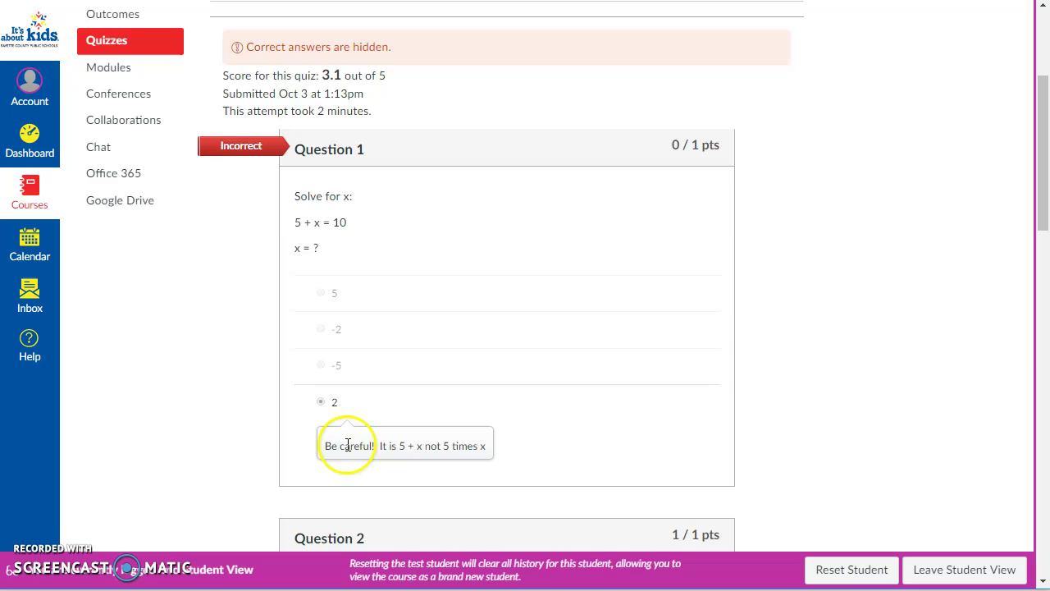
drag(323, 448, 505, 457)
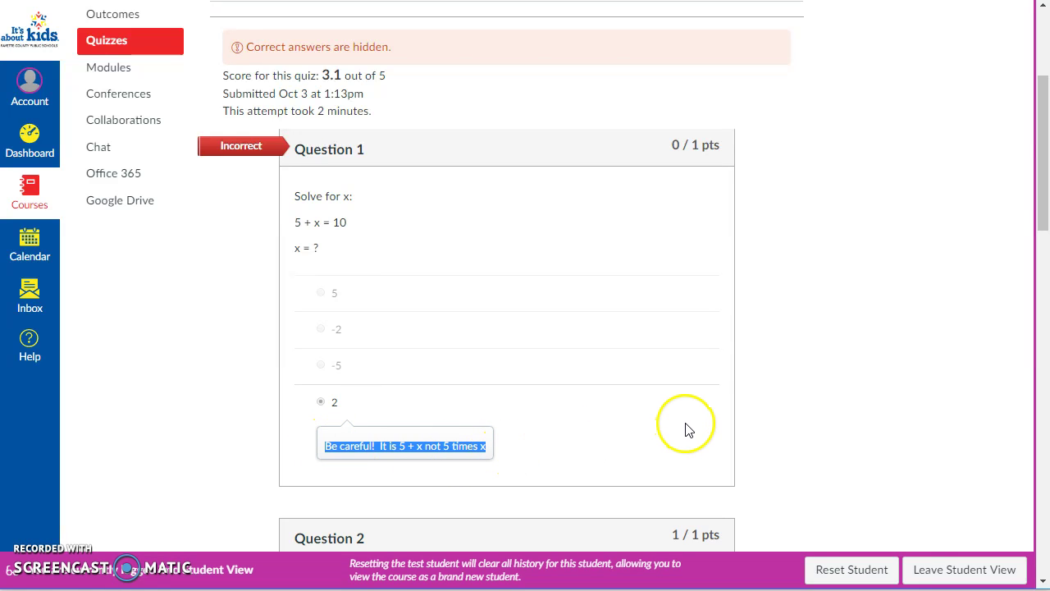
Step: Examine the scores, partial-credit flags and given answers of Questions 2 to 5, and return to the attempt summary
scroll(686, 428, down, 2)
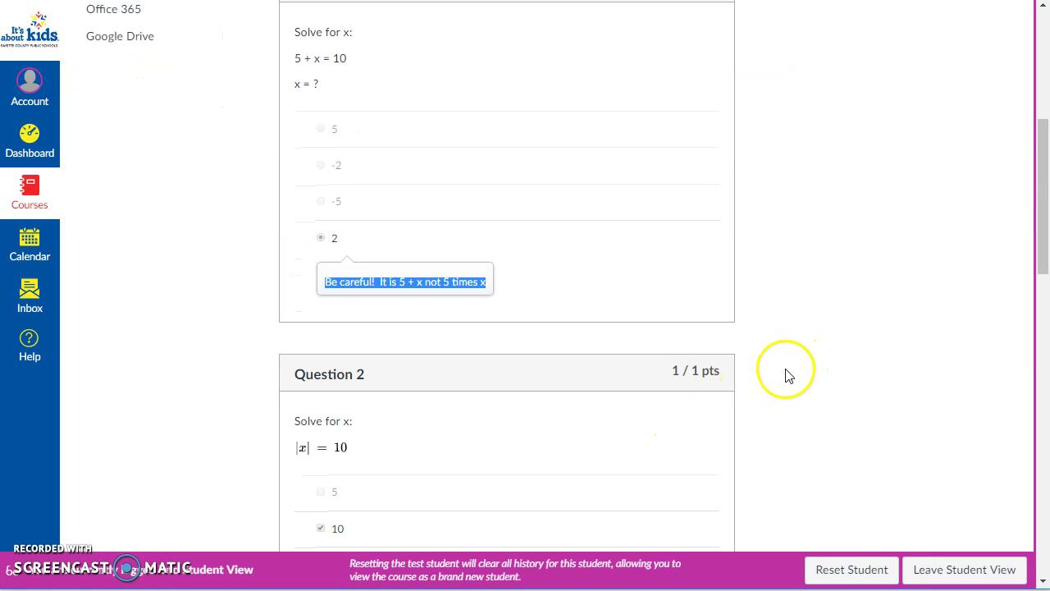
scroll(787, 376, down, 2)
scroll(795, 380, down, 1)
scroll(788, 382, down, 3)
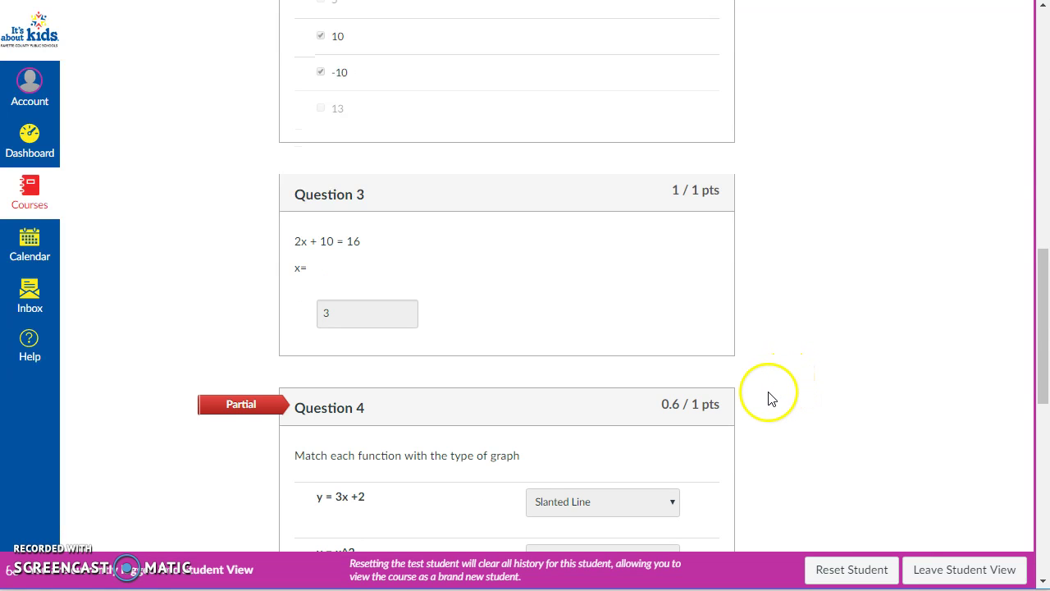
scroll(771, 397, down, 4)
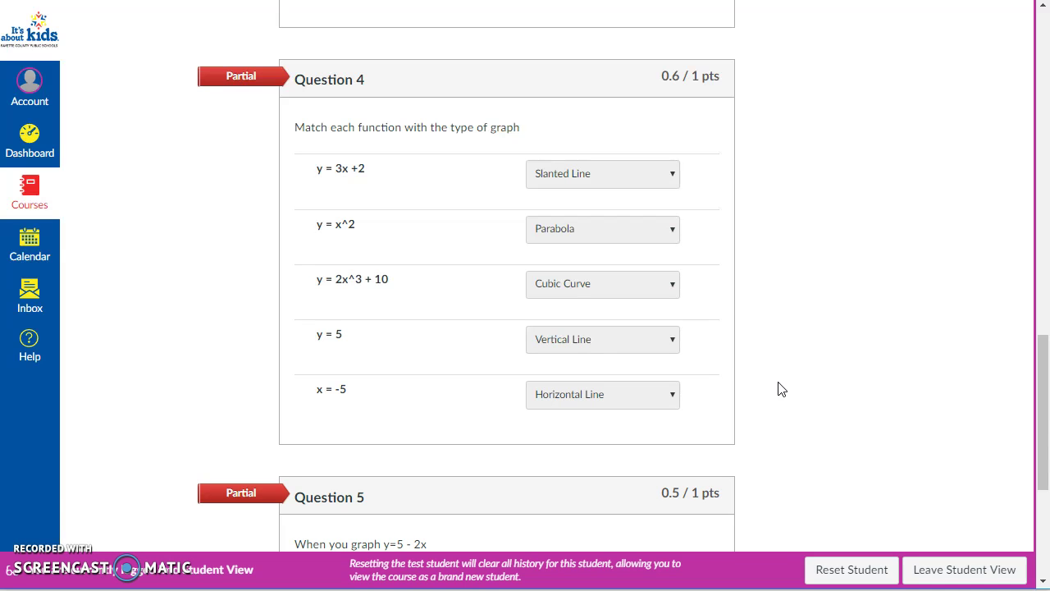
scroll(793, 387, down, 4)
scroll(821, 377, up, 9)
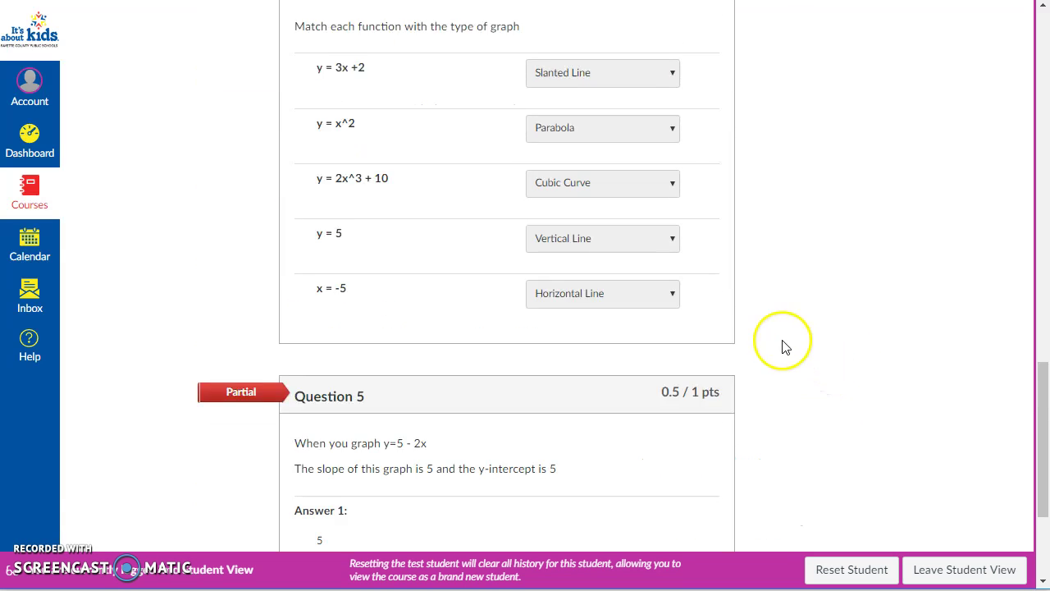
scroll(779, 324, up, 10)
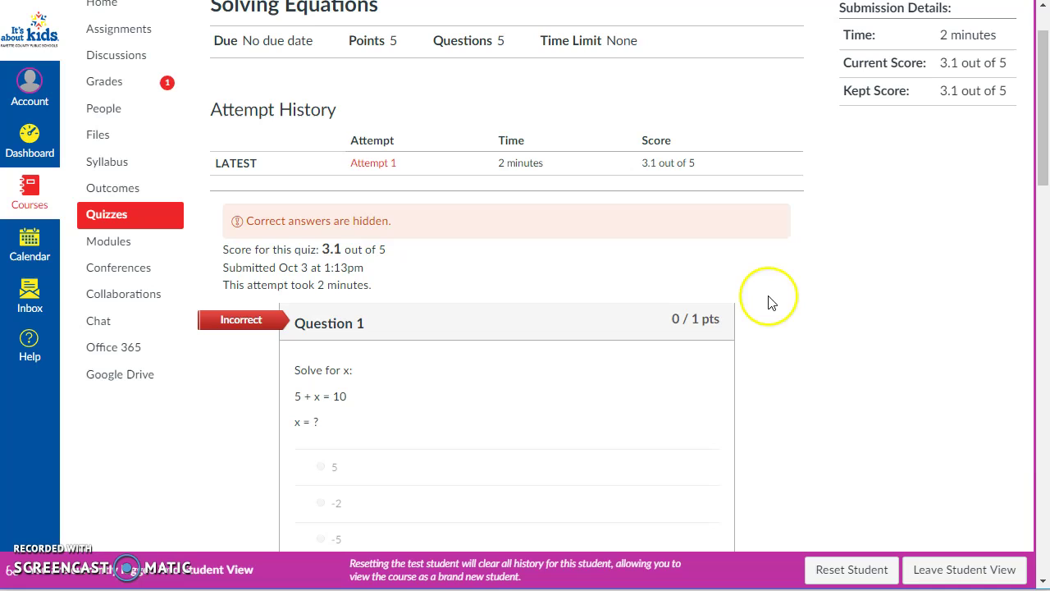